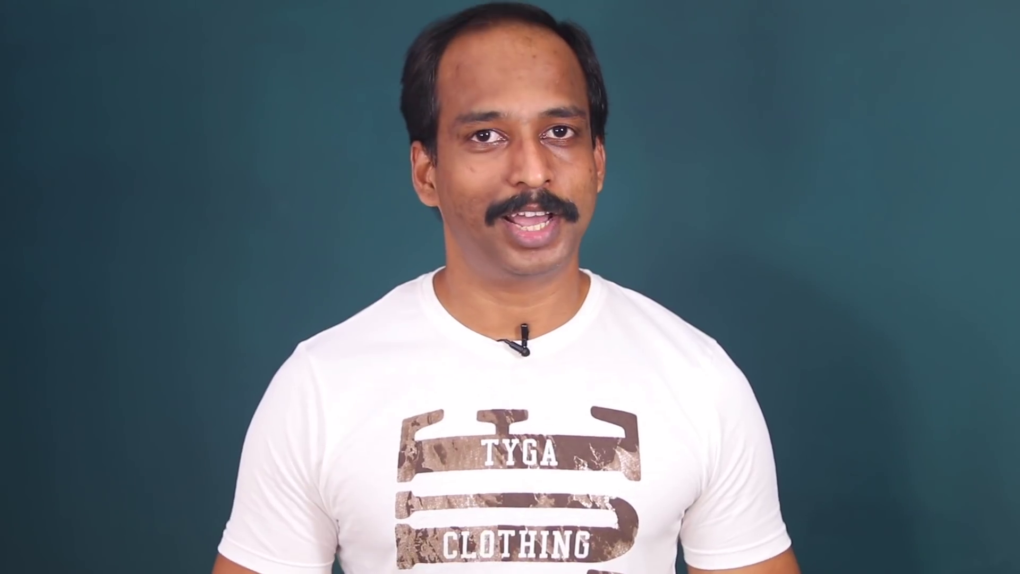
Start a new project and name it "My New Work"
{"action": "left_click", "coordinate": [158, 292]}
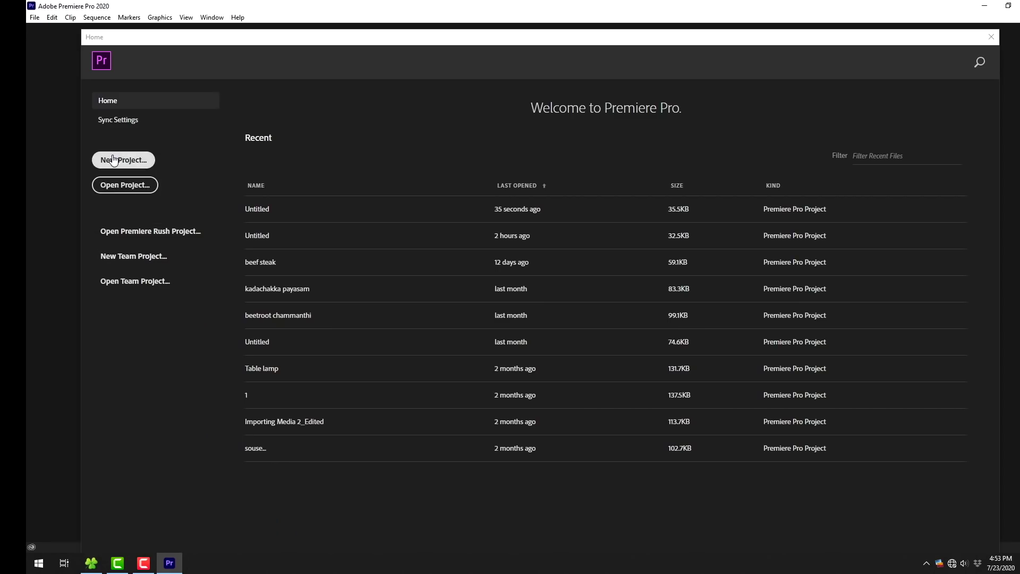
{"action": "left_click", "coordinate": [159, 439]}
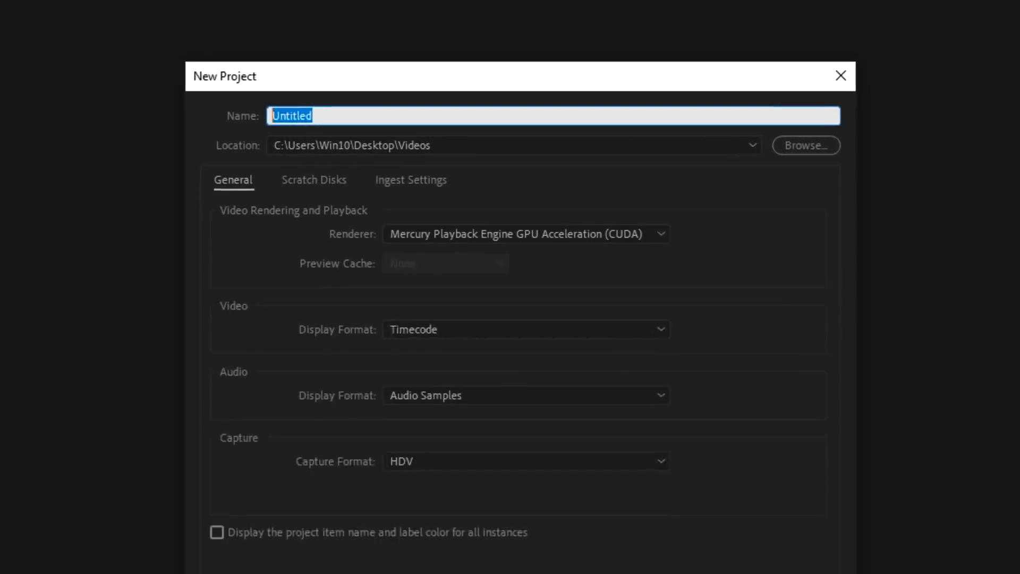
{"action": "type", "text": "My "}
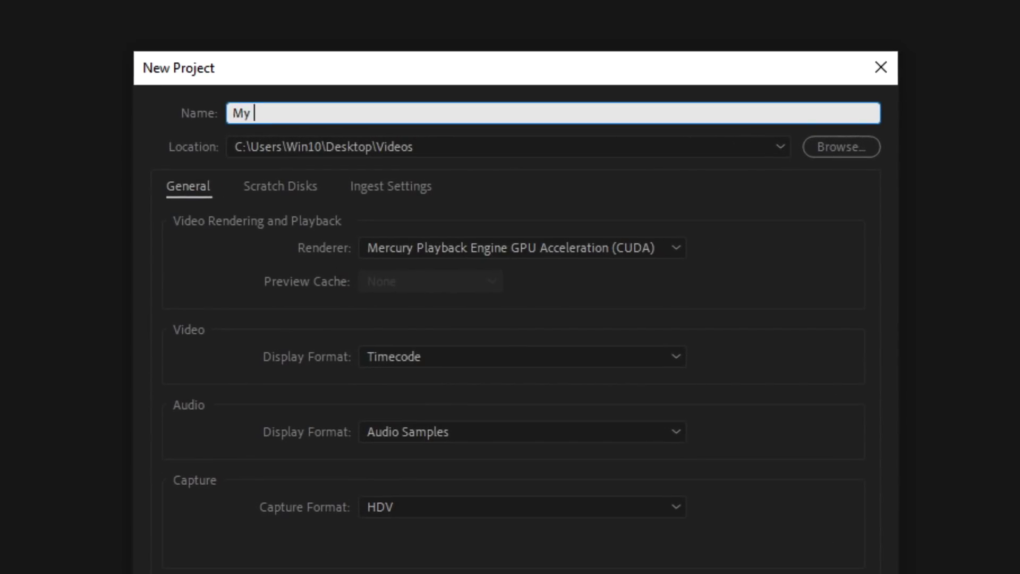
{"action": "type", "text": "New Work"}
Set the project location to the Videos folder on the Desktop and create the project
{"action": "left_click", "coordinate": [865, 146]}
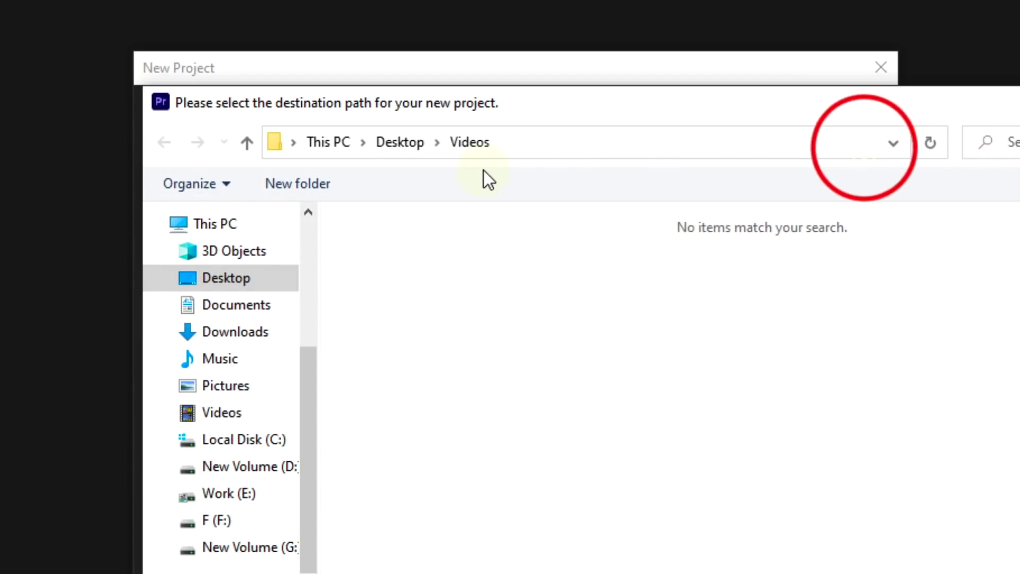
{"action": "left_click", "coordinate": [409, 140]}
{"action": "double_click", "coordinate": [558, 246]}
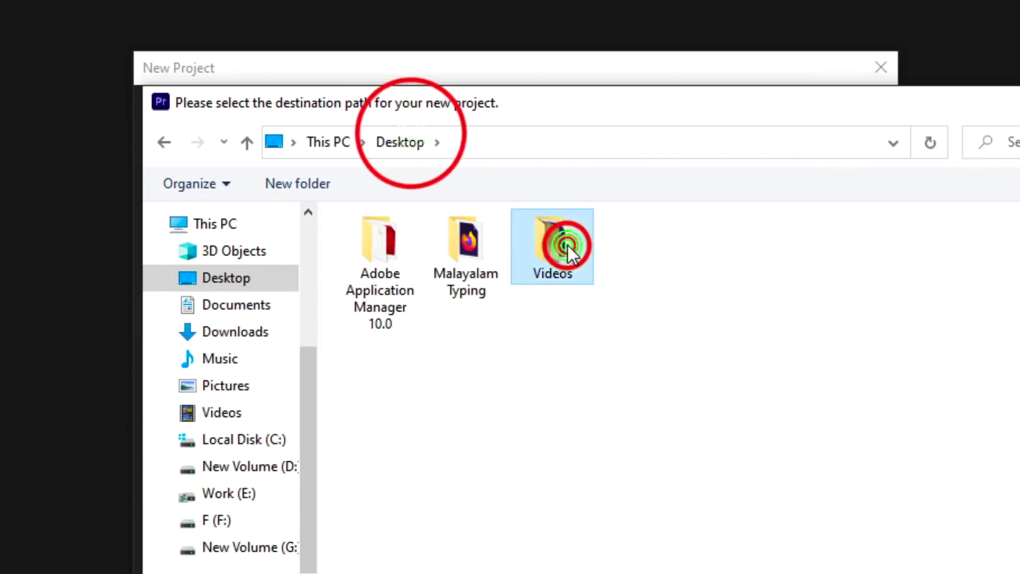
{"action": "left_click", "coordinate": [759, 511]}
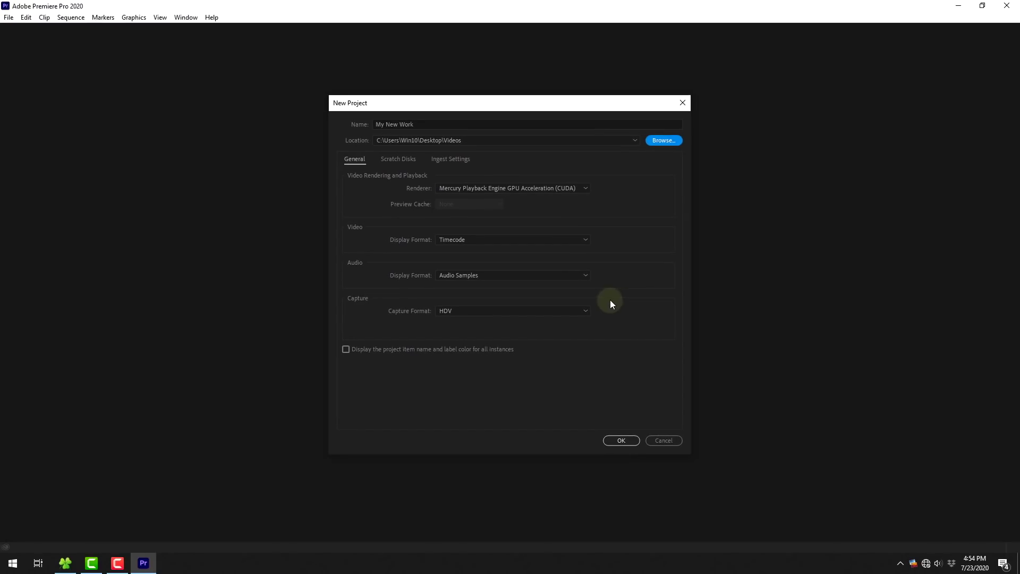
{"action": "left_click", "coordinate": [622, 440]}
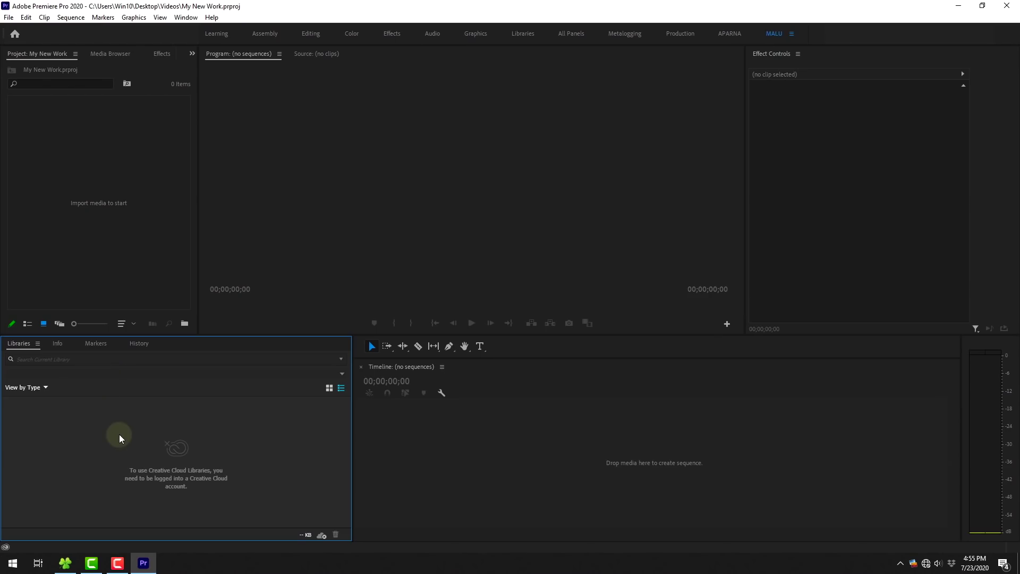
Try out the Learning, Effects and Editing workspaces one after another
{"action": "left_click", "coordinate": [216, 33]}
{"action": "left_click", "coordinate": [184, 17]}
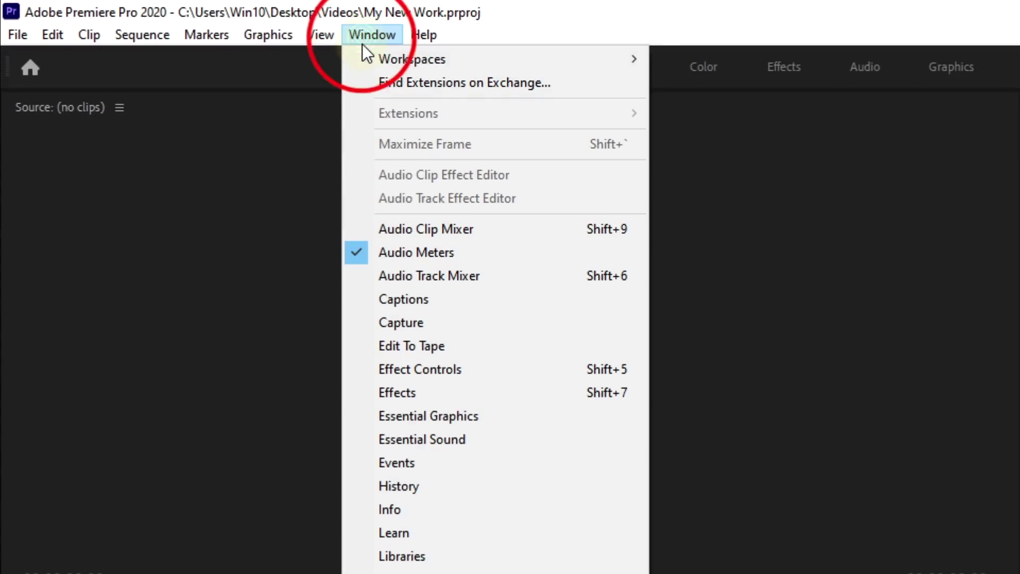
{"action": "mouse_move", "coordinate": [366, 53]}
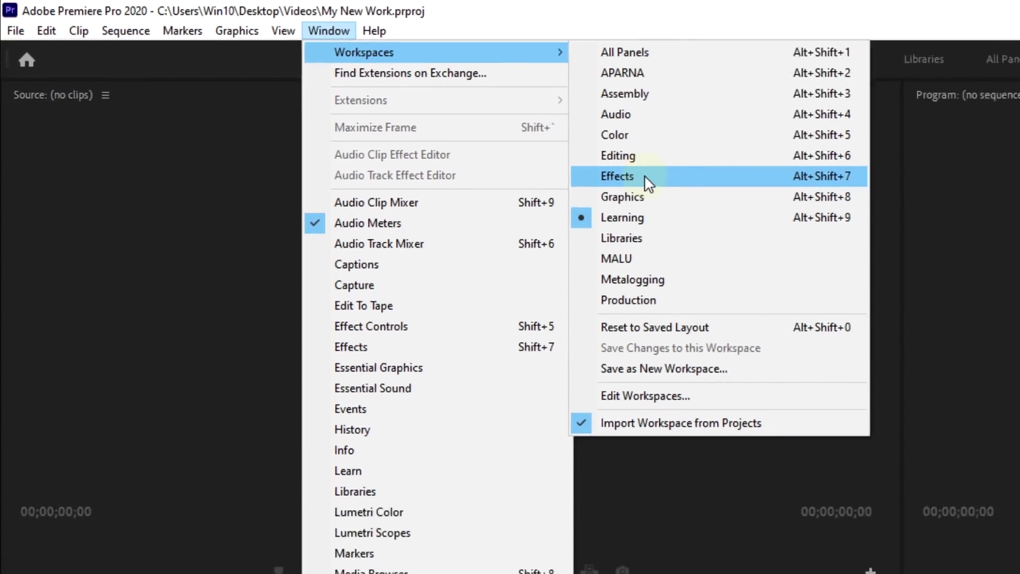
{"action": "left_click", "coordinate": [731, 201]}
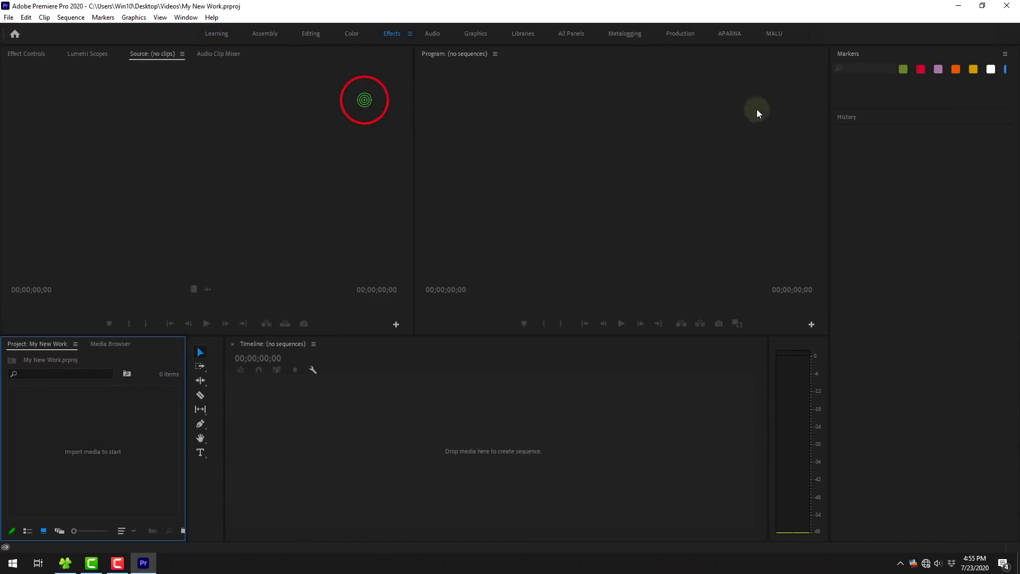
{"action": "left_click", "coordinate": [229, 21]}
{"action": "mouse_move", "coordinate": [253, 36]}
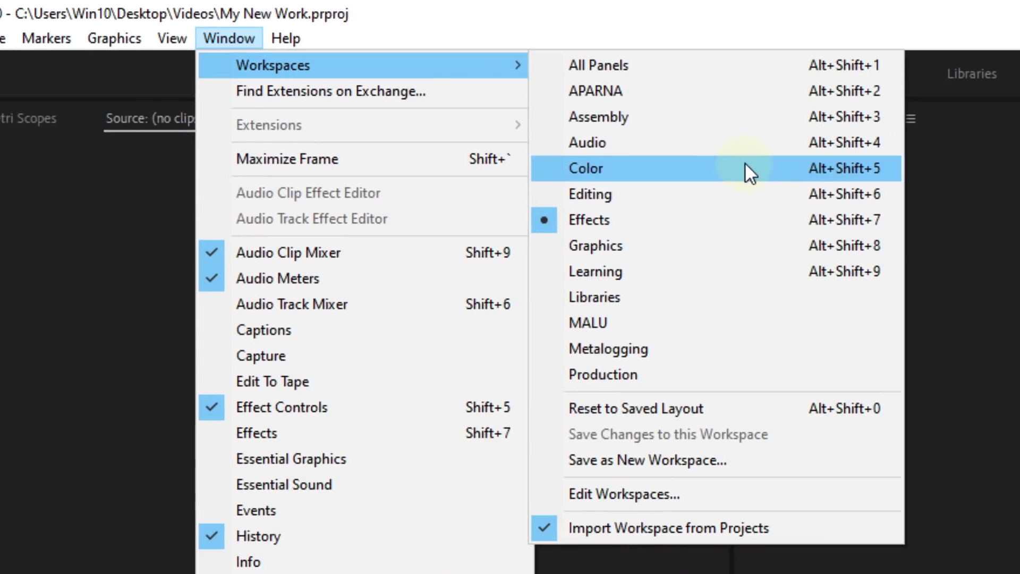
{"action": "left_click", "coordinate": [613, 199]}
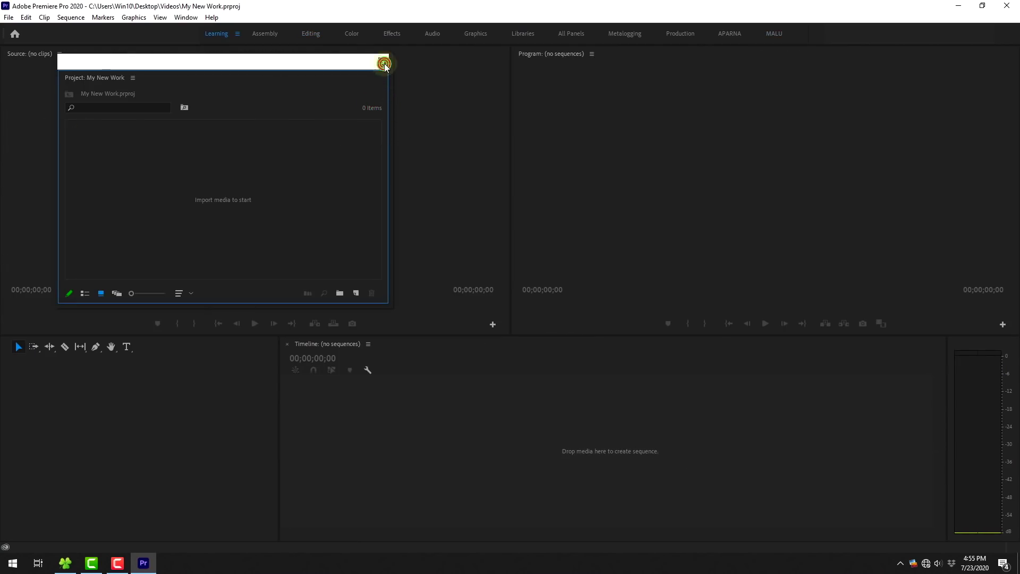
Close the floating Project panel and change to the Effects workspace
{"action": "left_click", "coordinate": [383, 62]}
{"action": "left_click", "coordinate": [186, 17]}
{"action": "left_click", "coordinate": [364, 100]}
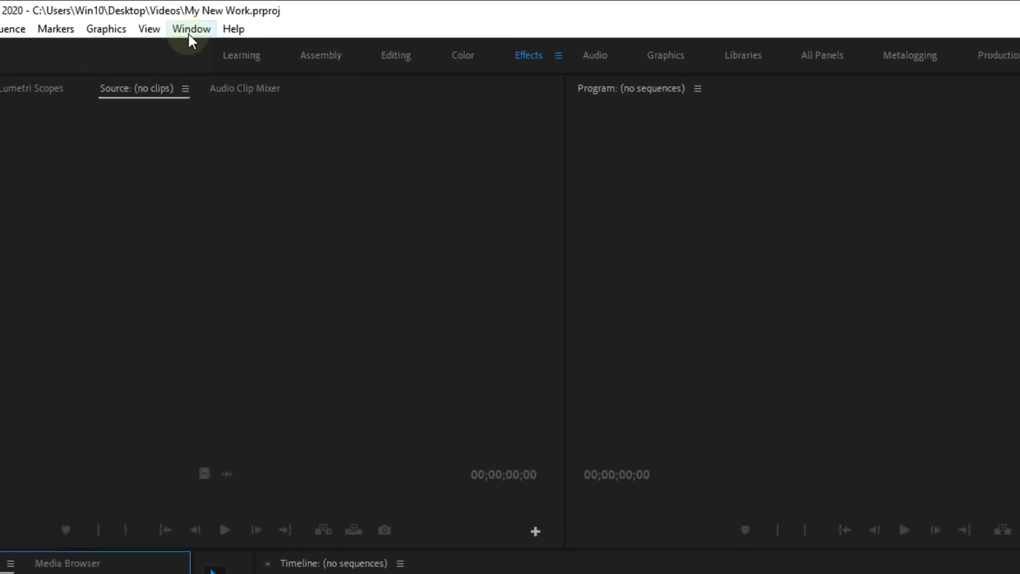
Switch the layout to the Editing workspace
{"action": "left_click", "coordinate": [188, 33]}
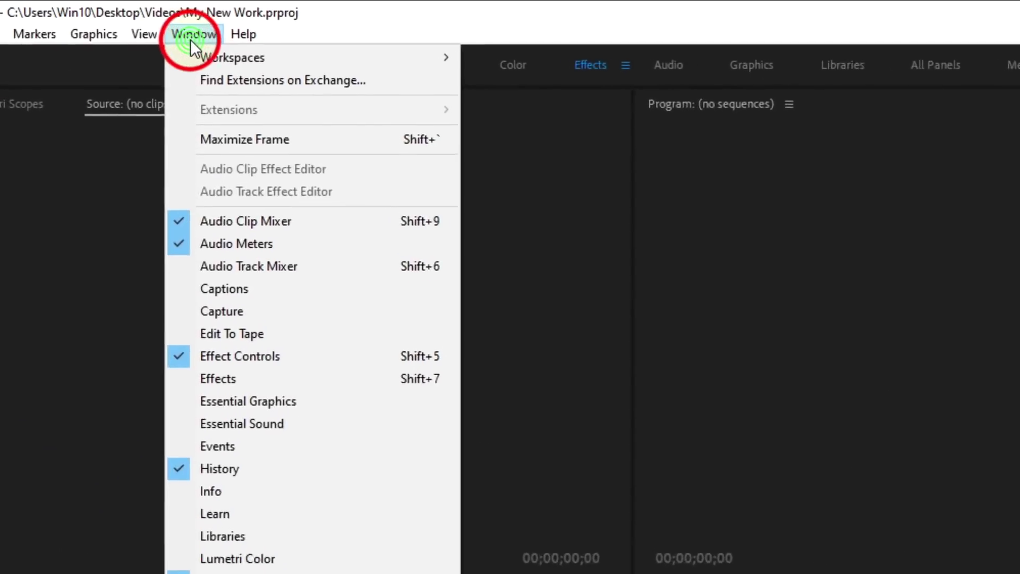
{"action": "mouse_move", "coordinate": [201, 61]}
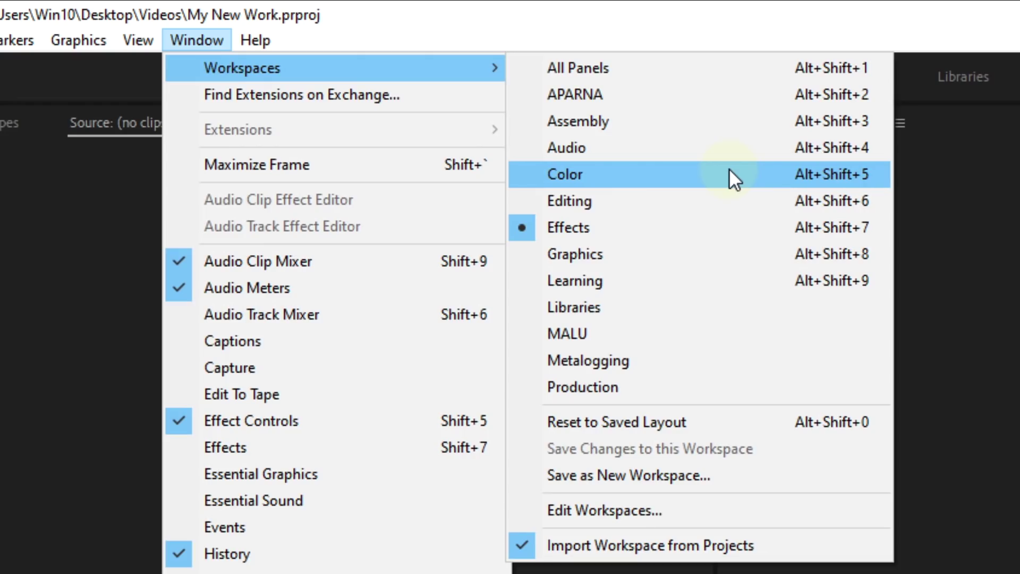
{"action": "left_click", "coordinate": [592, 206]}
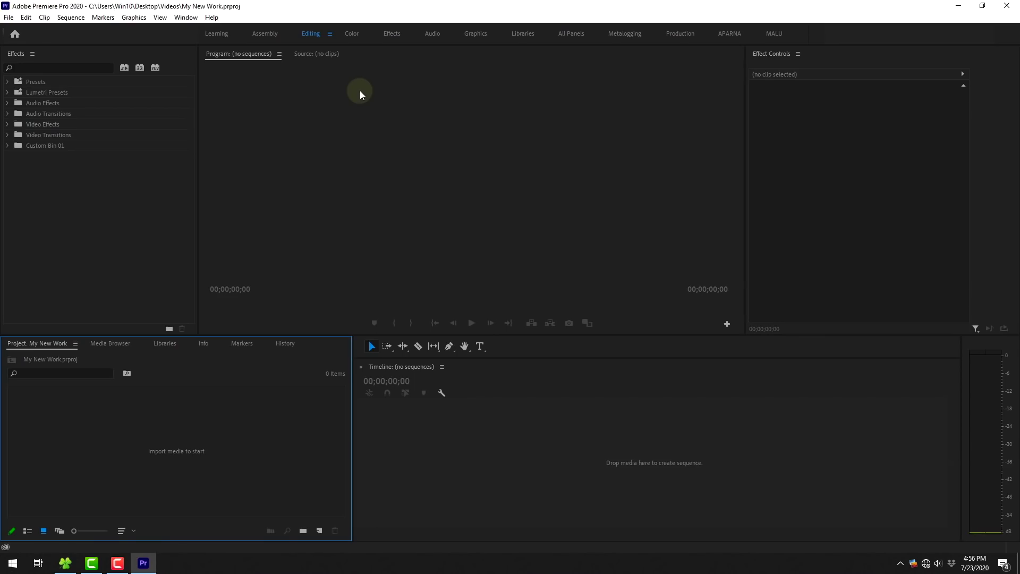
Browse to the Desktop's Videos folder in the Media Browser and import the clip 20200723_122910.mp4 into the project
{"action": "left_click", "coordinate": [107, 344]}
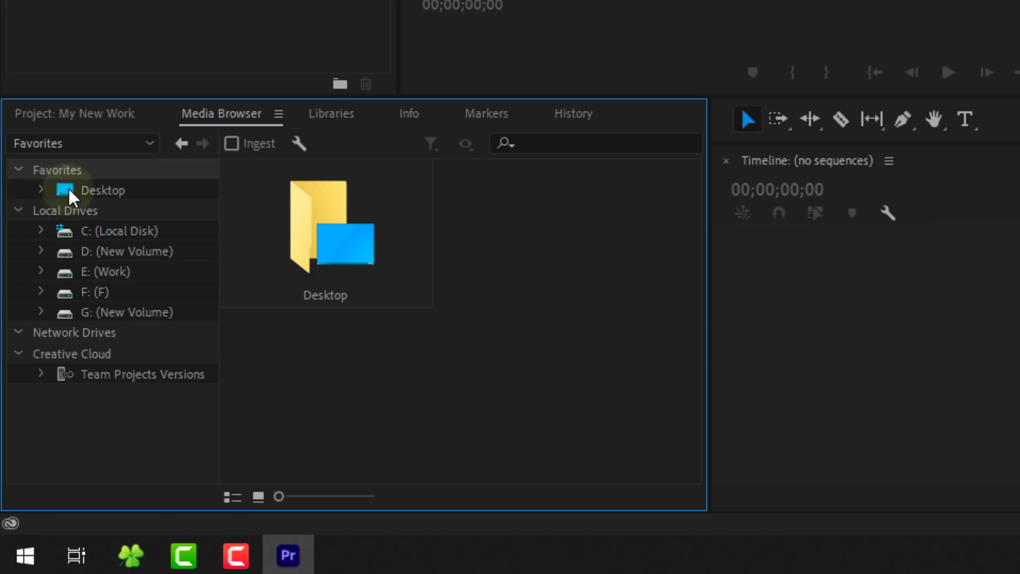
{"action": "left_click", "coordinate": [85, 189]}
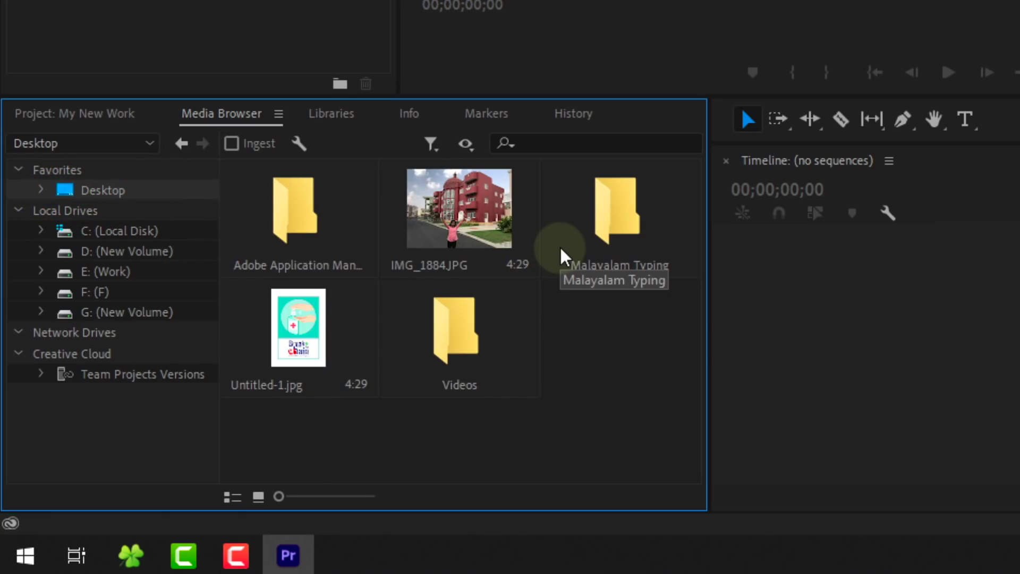
{"action": "double_click", "coordinate": [470, 342]}
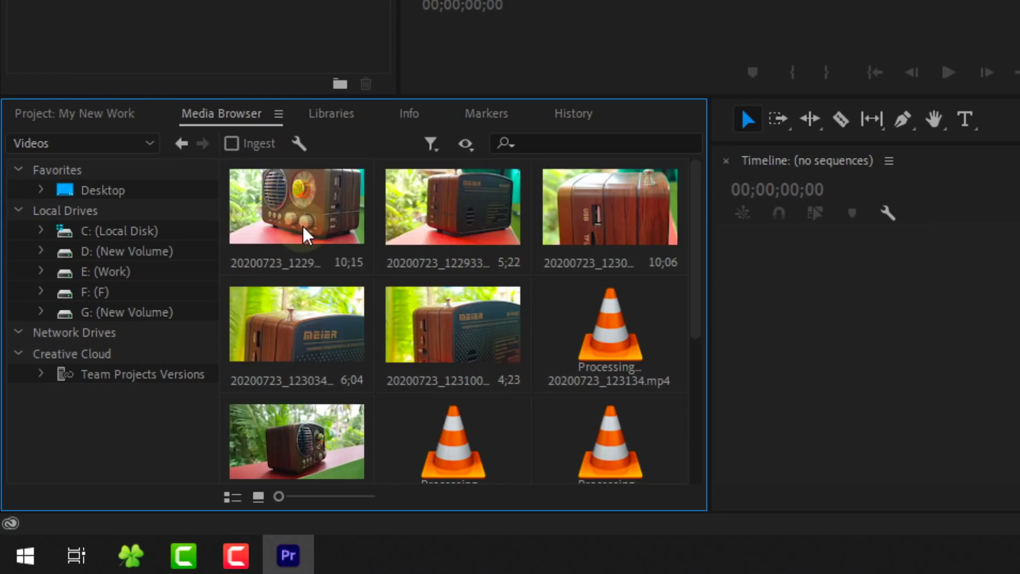
{"action": "left_click", "coordinate": [301, 228]}
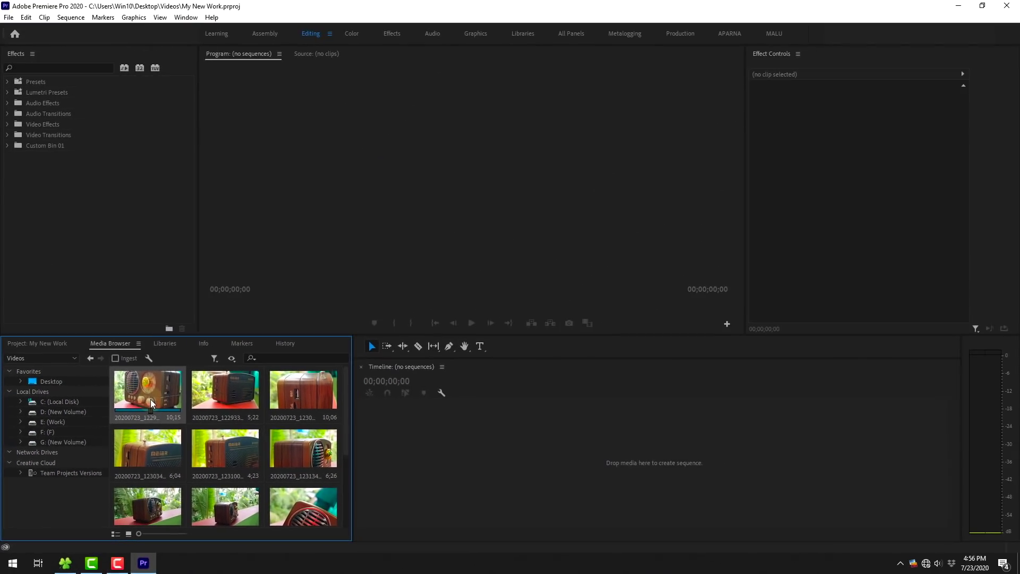
{"action": "double_click", "coordinate": [156, 388]}
{"action": "left_click", "coordinate": [156, 387]}
Examine the Color, Effects, Audio, Graphics, Libraries, All Panels and Metalogging workspace layouts, ending in Editing
{"action": "left_click", "coordinate": [346, 35]}
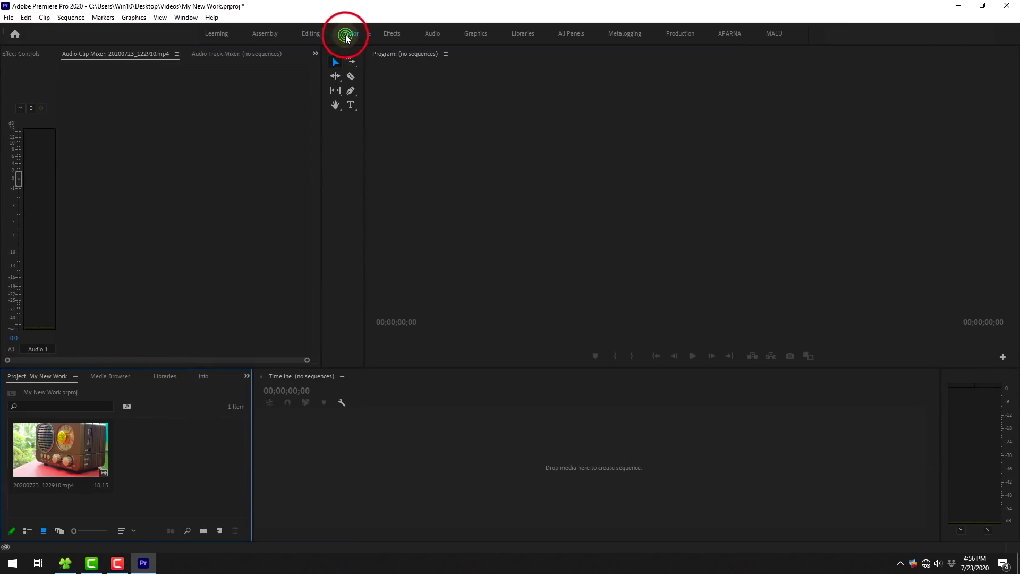
{"action": "left_click", "coordinate": [391, 33]}
{"action": "left_click", "coordinate": [432, 35]}
{"action": "left_click", "coordinate": [473, 34]}
{"action": "left_click", "coordinate": [521, 34]}
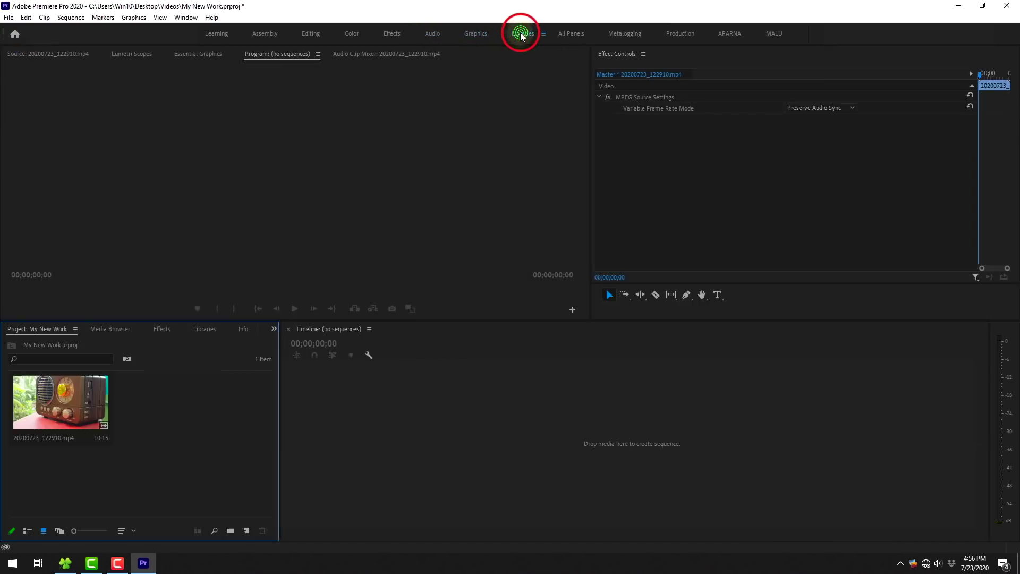
{"action": "left_click", "coordinate": [571, 34]}
{"action": "left_click", "coordinate": [629, 36]}
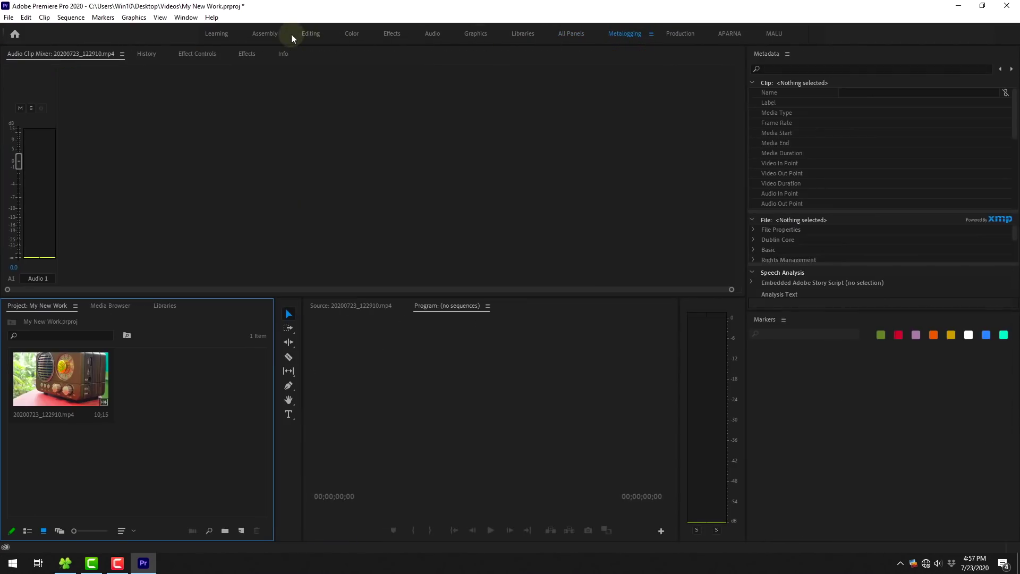
{"action": "left_click", "coordinate": [308, 34]}
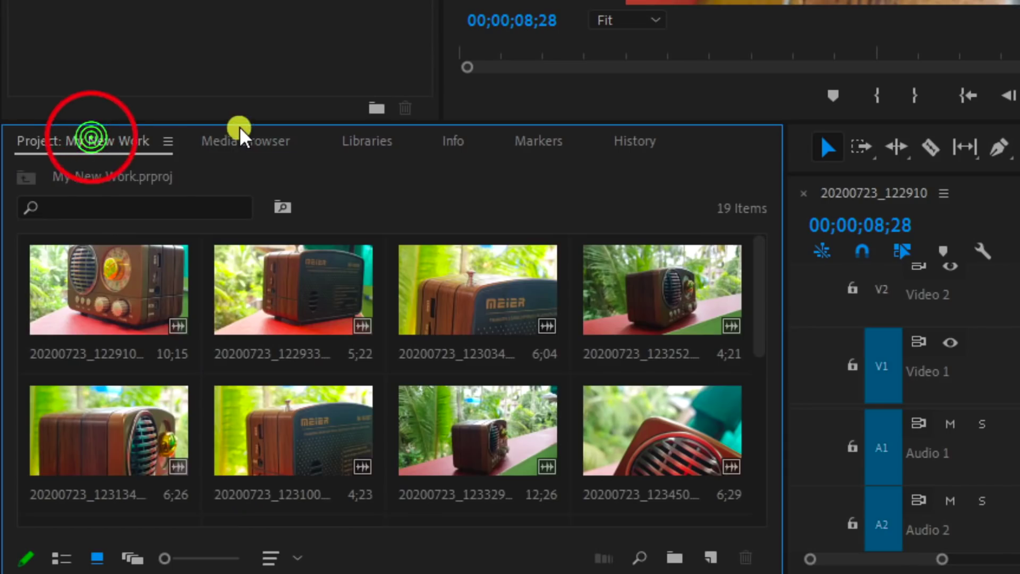
View the Media Browser, Libraries and Info panels grouped with the Project panel
{"action": "left_click", "coordinate": [240, 141]}
{"action": "left_click", "coordinate": [372, 141]}
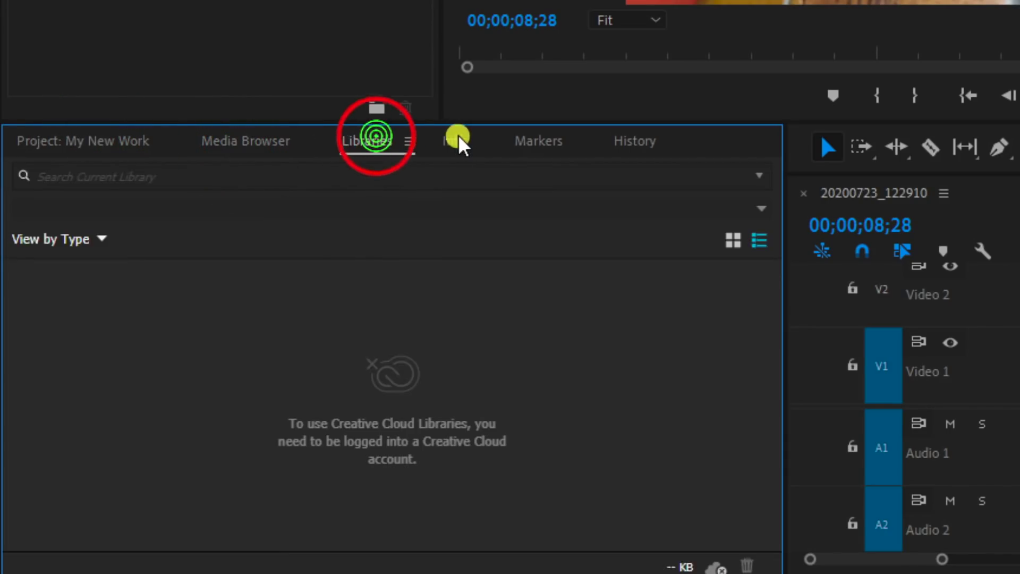
{"action": "left_click", "coordinate": [460, 141]}
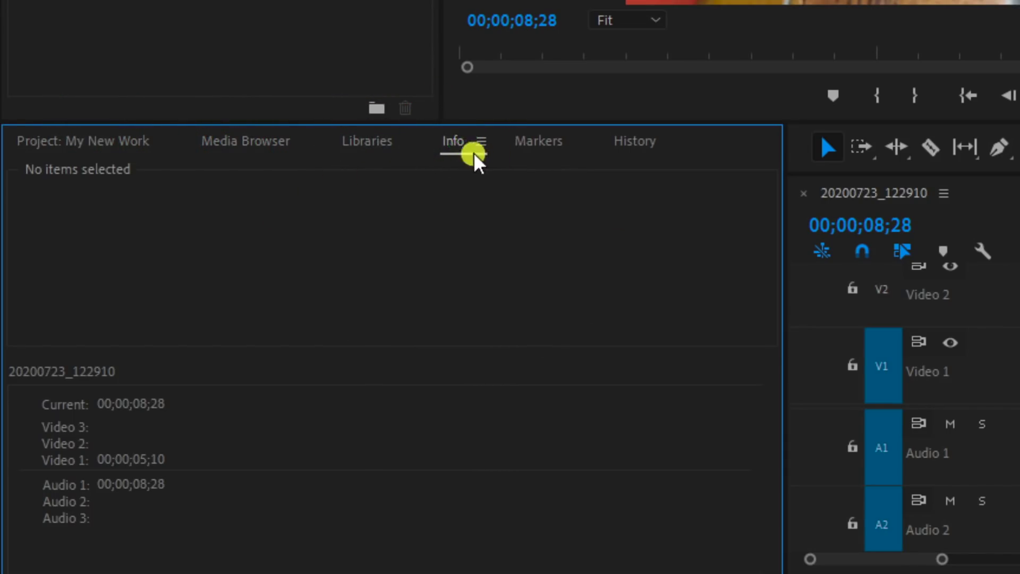
Close the Media Browser, Libraries and Info panels
{"action": "left_click", "coordinate": [240, 141]}
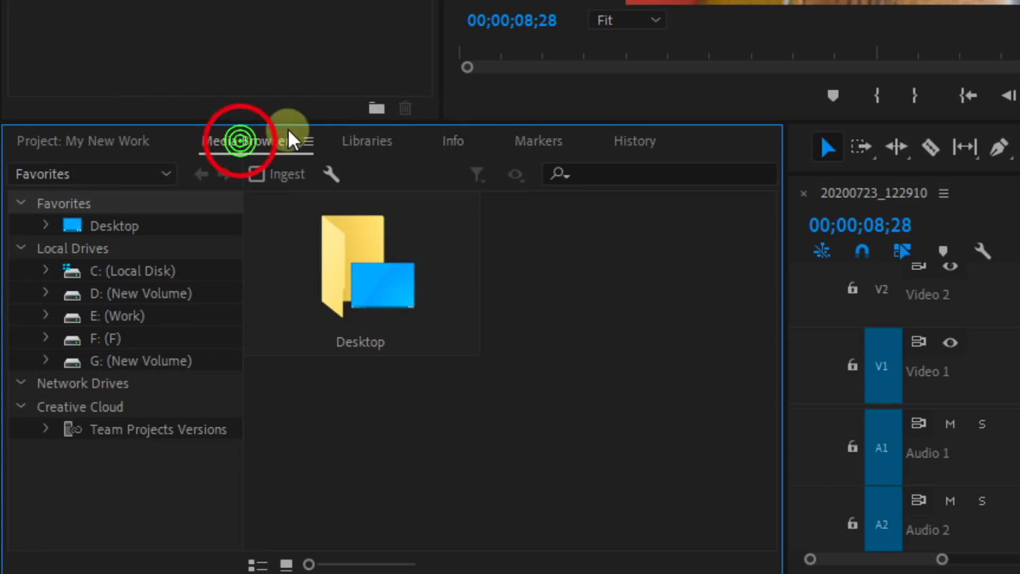
{"action": "right_click", "coordinate": [250, 149]}
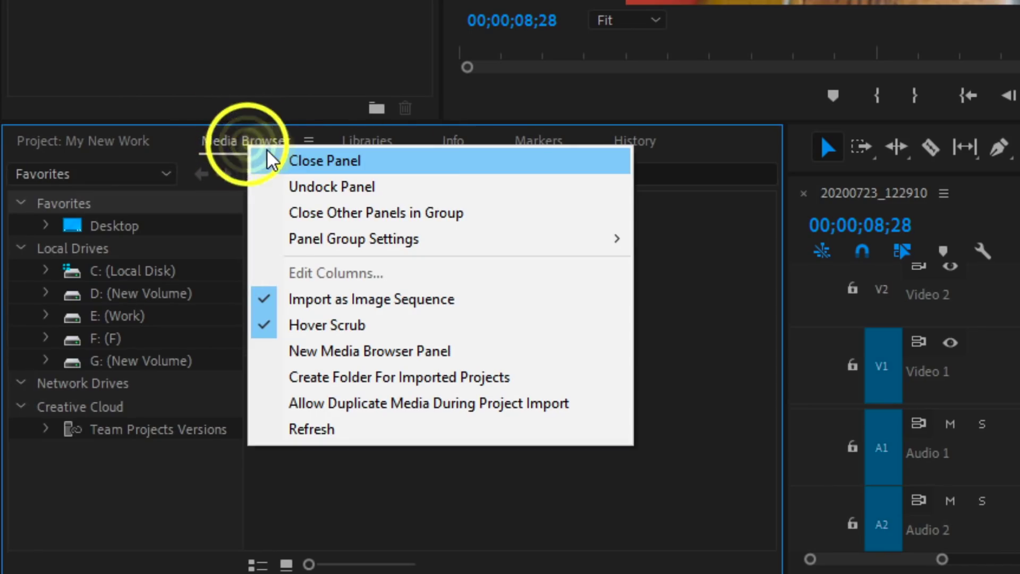
{"action": "left_click", "coordinate": [342, 160]}
{"action": "right_click", "coordinate": [230, 144]}
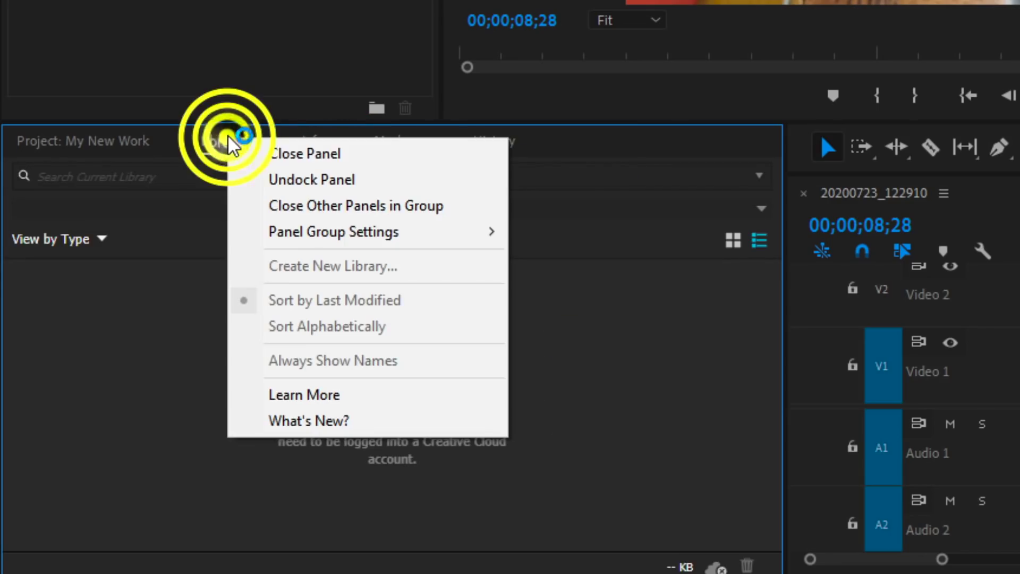
{"action": "left_click", "coordinate": [278, 158]}
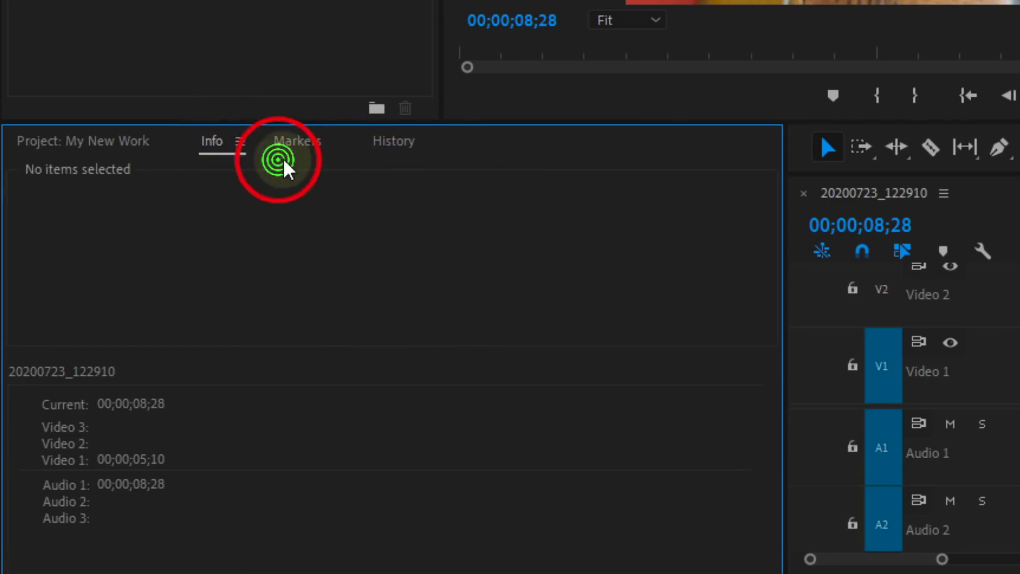
{"action": "right_click", "coordinate": [212, 143]}
{"action": "left_click", "coordinate": [254, 159]}
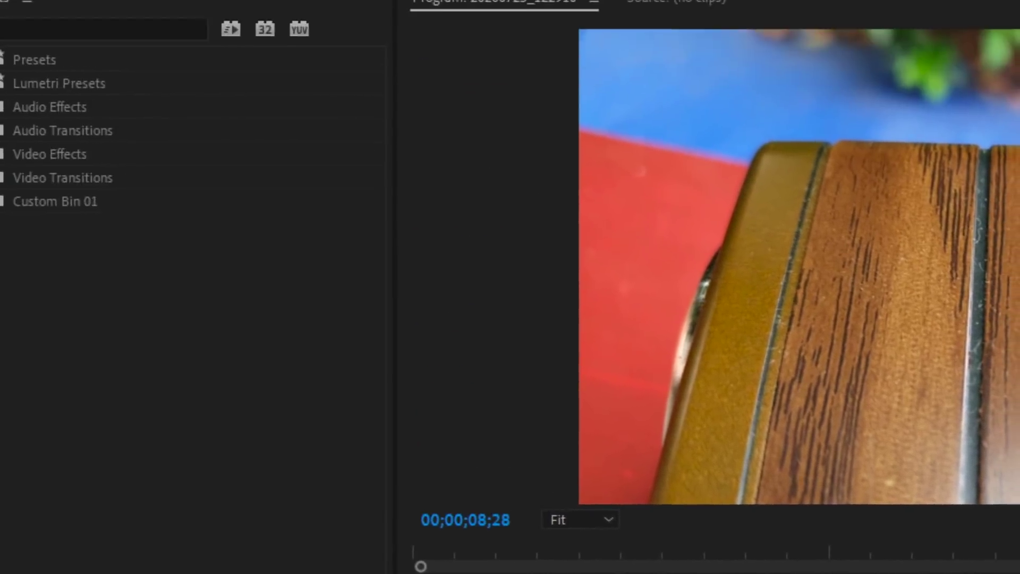
Reopen the Media Browser panel, place it directly after the Project panel, and display the contents of the C: drive in it
{"action": "left_click", "coordinate": [335, 22]}
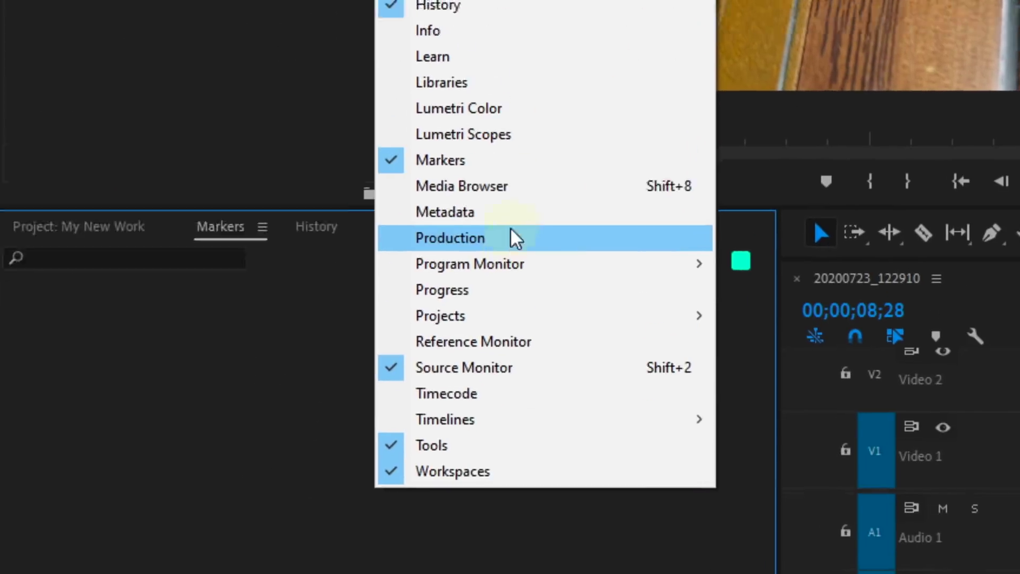
{"action": "left_click", "coordinate": [506, 452]}
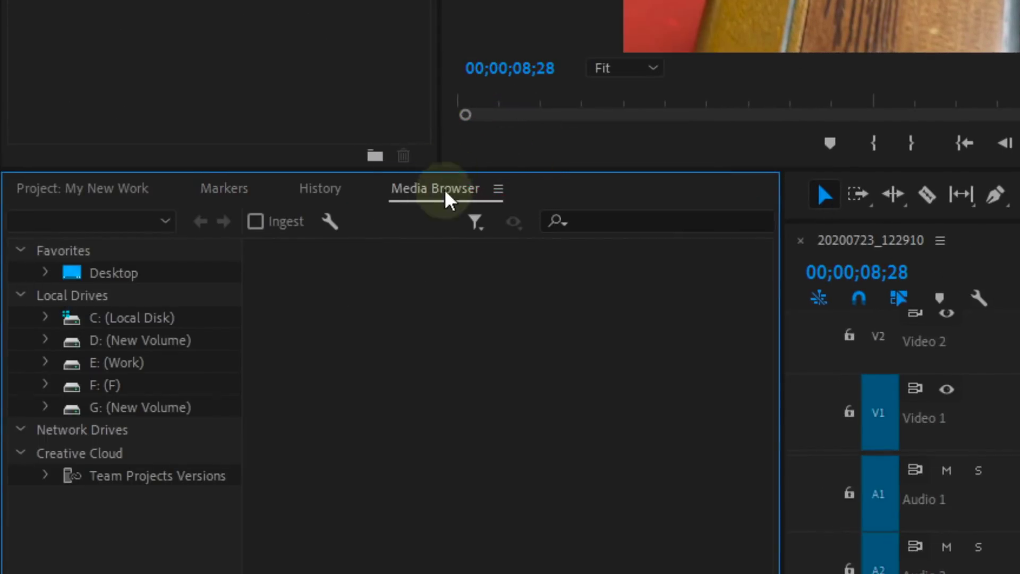
{"action": "left_click_drag", "start_coordinate": [443, 196], "coordinate": [278, 250]}
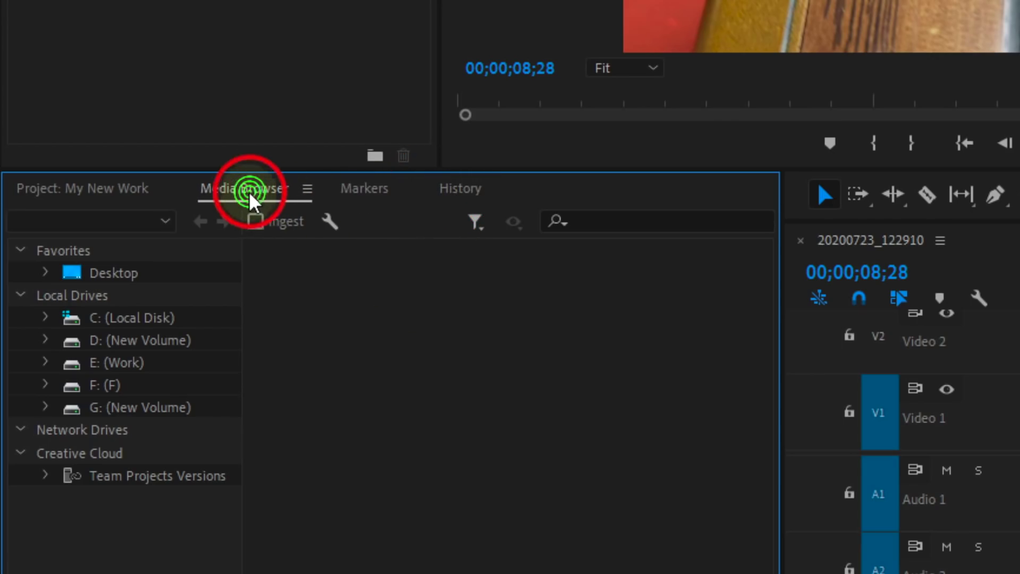
{"action": "left_click", "coordinate": [136, 317]}
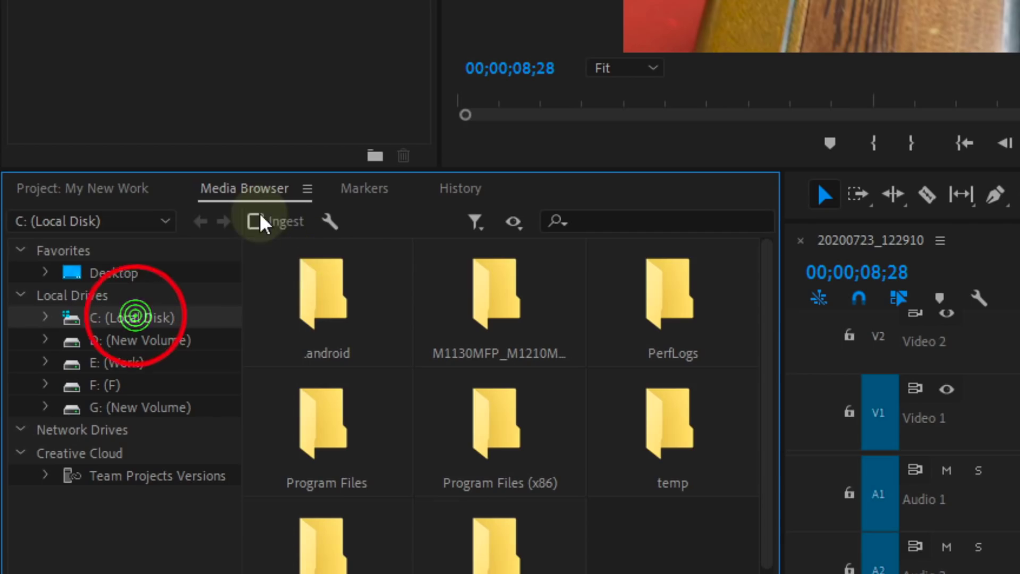
Move the Media Browser panel into the Effects panel group, placing it before Effects
{"action": "left_click_drag", "start_coordinate": [224, 201], "coordinate": [214, 0]}
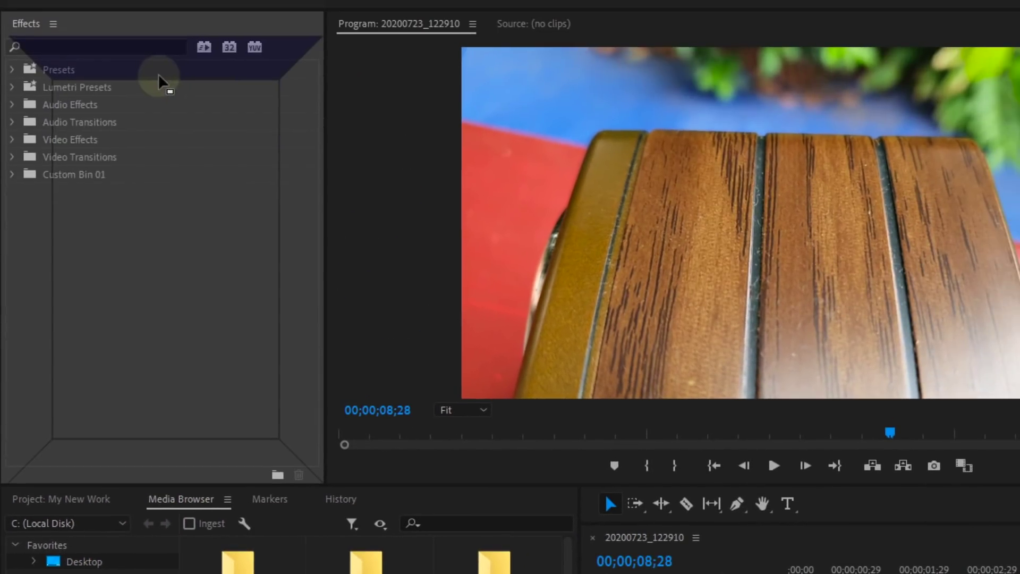
{"action": "left_click_drag", "start_coordinate": [160, 79], "coordinate": [170, 127]}
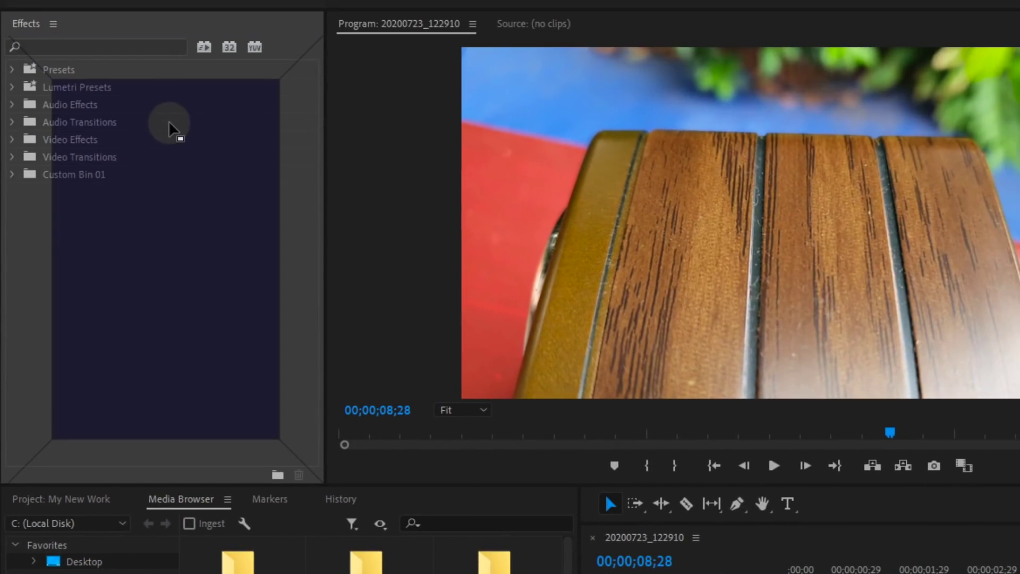
{"action": "left_click_drag", "start_coordinate": [227, 183], "coordinate": [246, 26]}
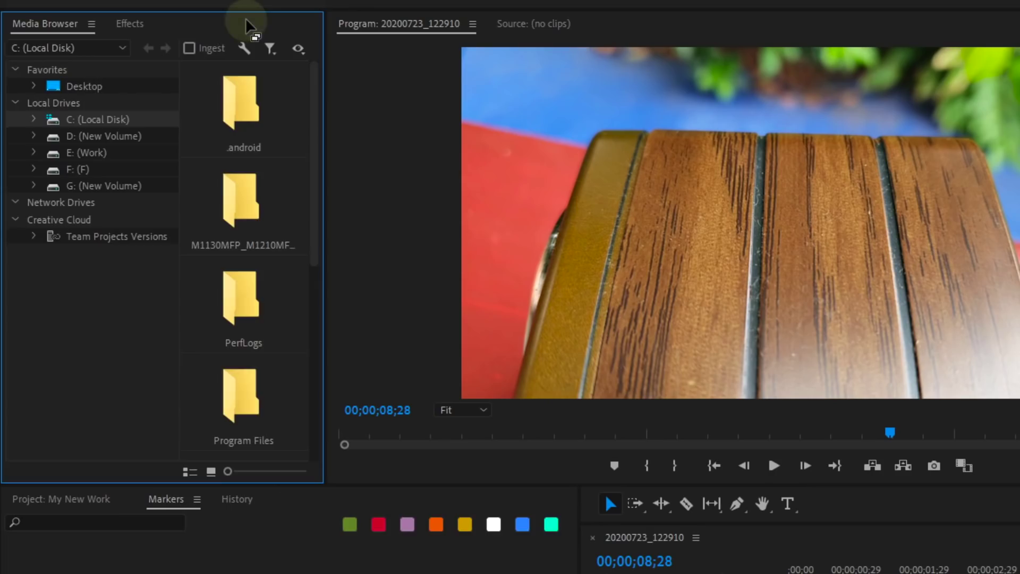
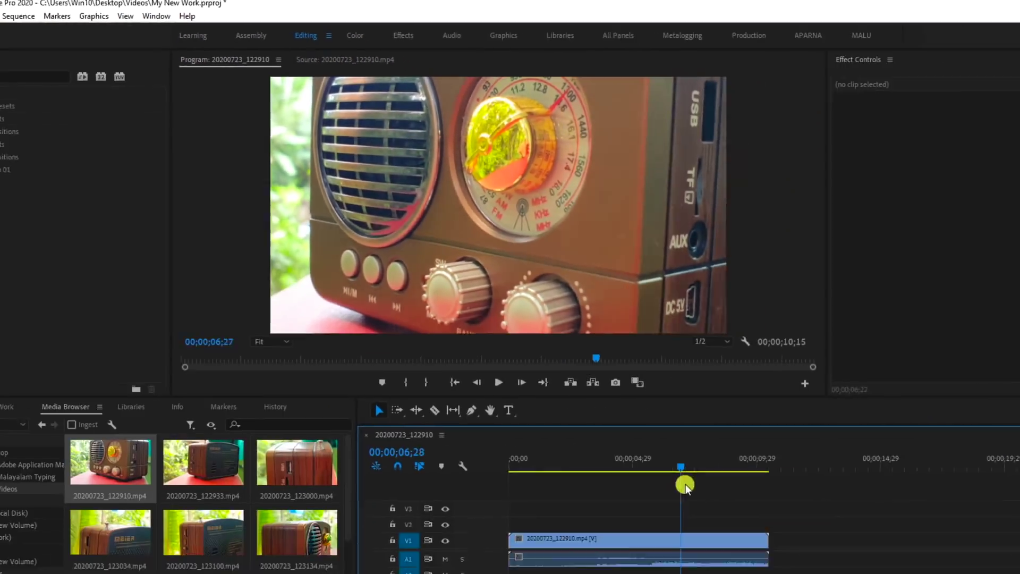
Move the playhead nearer the start of the sequence and select the 20200723_122910.mp4 video clip
{"action": "left_click", "coordinate": [554, 466]}
{"action": "left_click", "coordinate": [538, 535]}
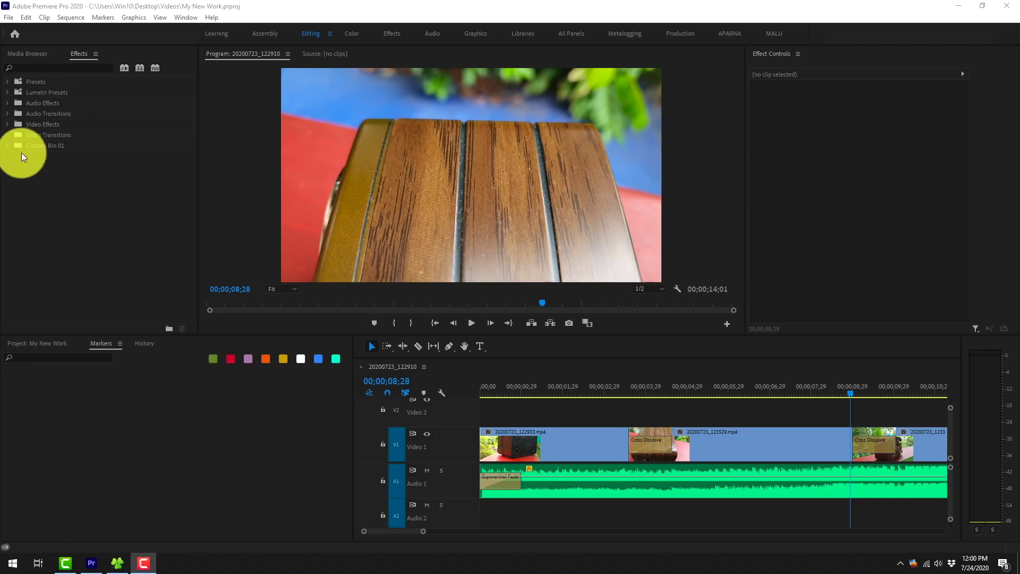
Move the Media Browser panel out of the Effects group into the Project panel group, directly after the History panel
{"action": "left_click", "coordinate": [22, 54]}
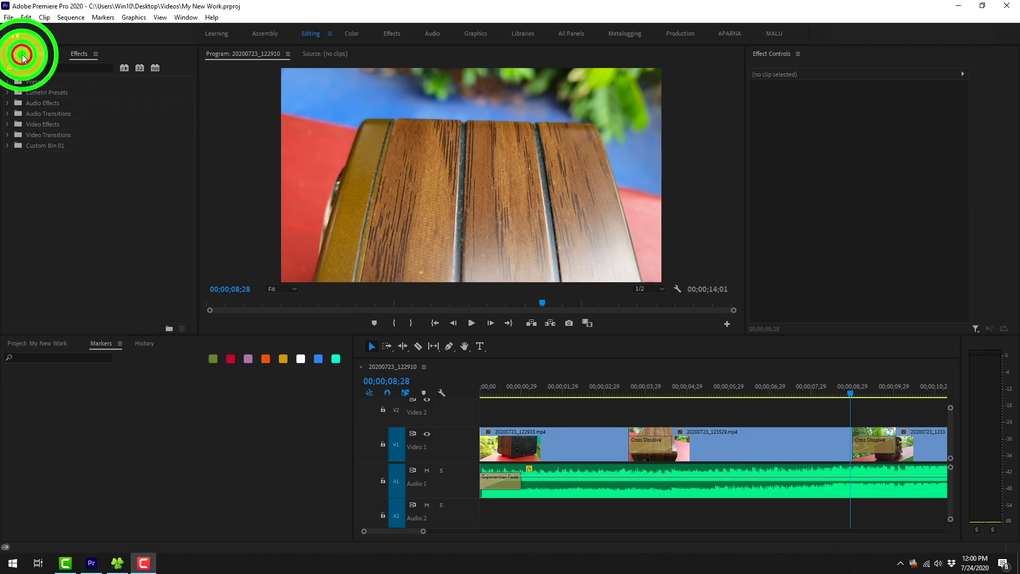
{"action": "left_click", "coordinate": [75, 53]}
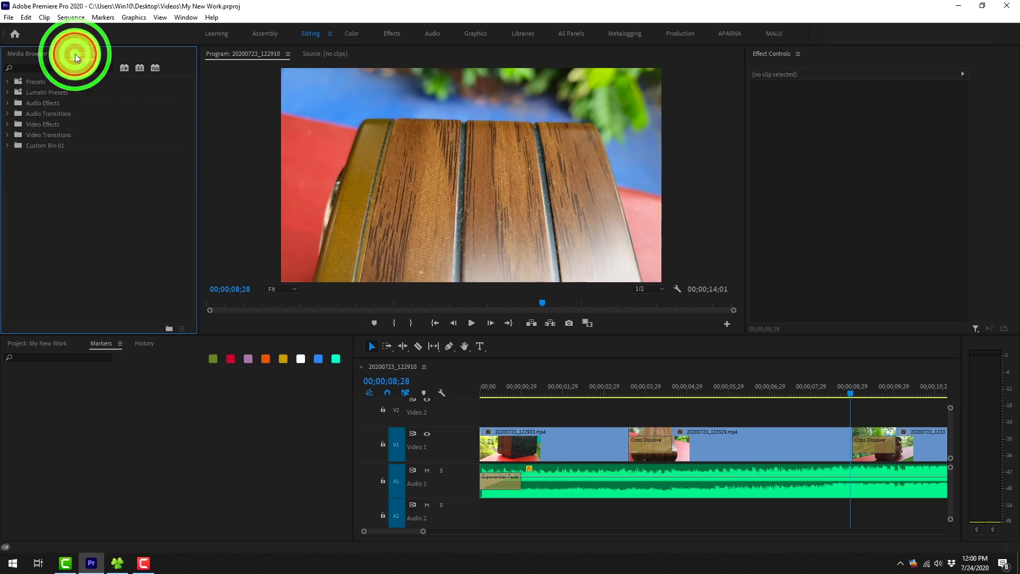
{"action": "left_click", "coordinate": [27, 56]}
{"action": "left_click_drag", "start_coordinate": [73, 233], "coordinate": [63, 402]}
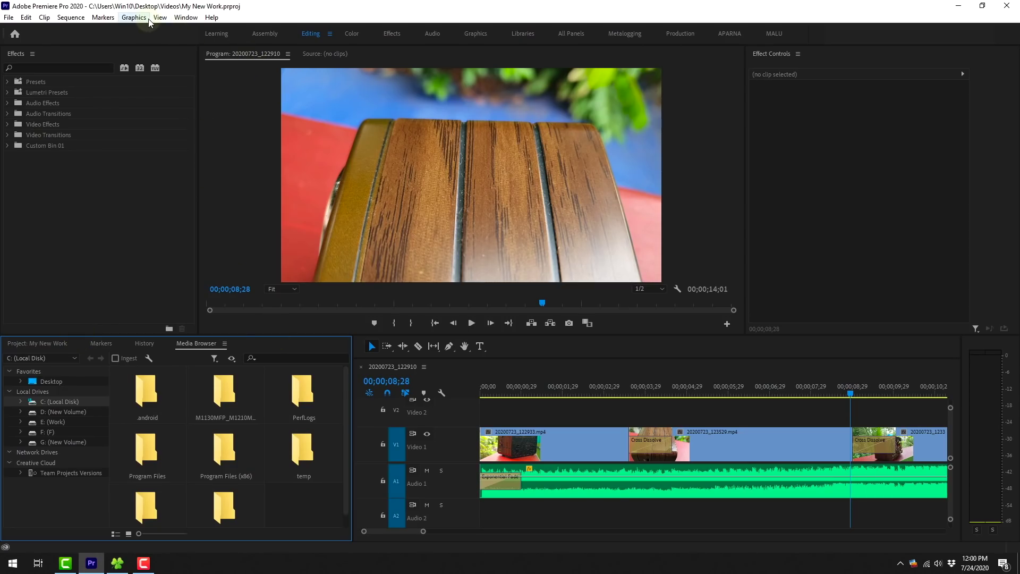
Save the current panel layout as a new workspace named with the person's full name, and switch to that workspace
{"action": "left_click", "coordinate": [185, 17]}
{"action": "left_click", "coordinate": [191, 32]}
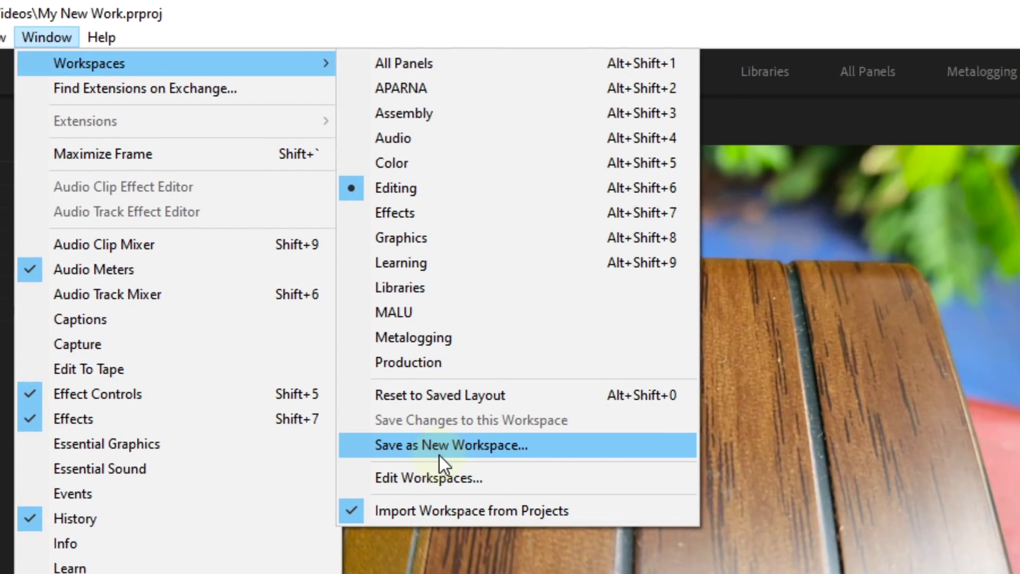
{"action": "left_click", "coordinate": [439, 448]}
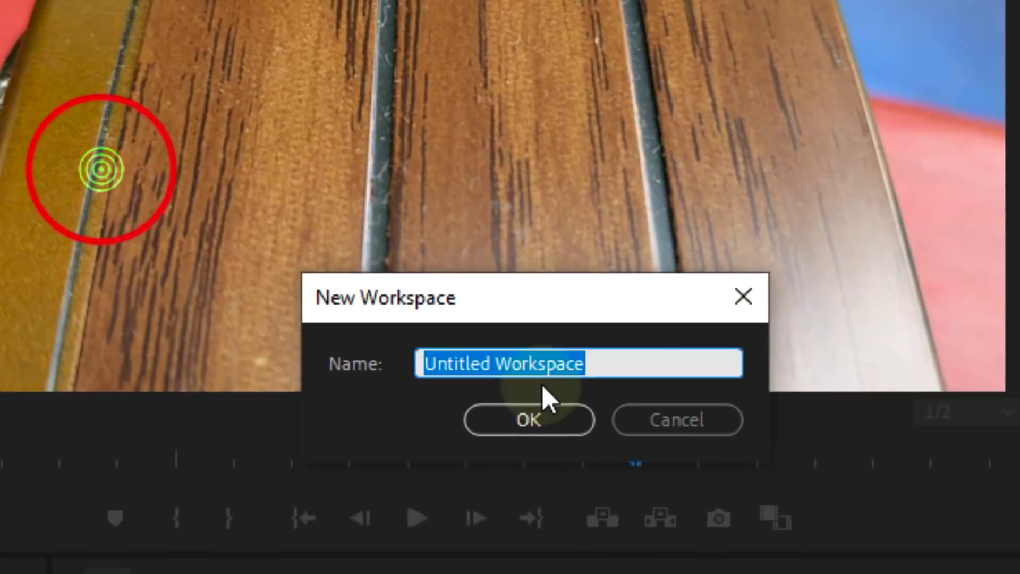
{"action": "type", "text": "RATHEESH R MENON"}
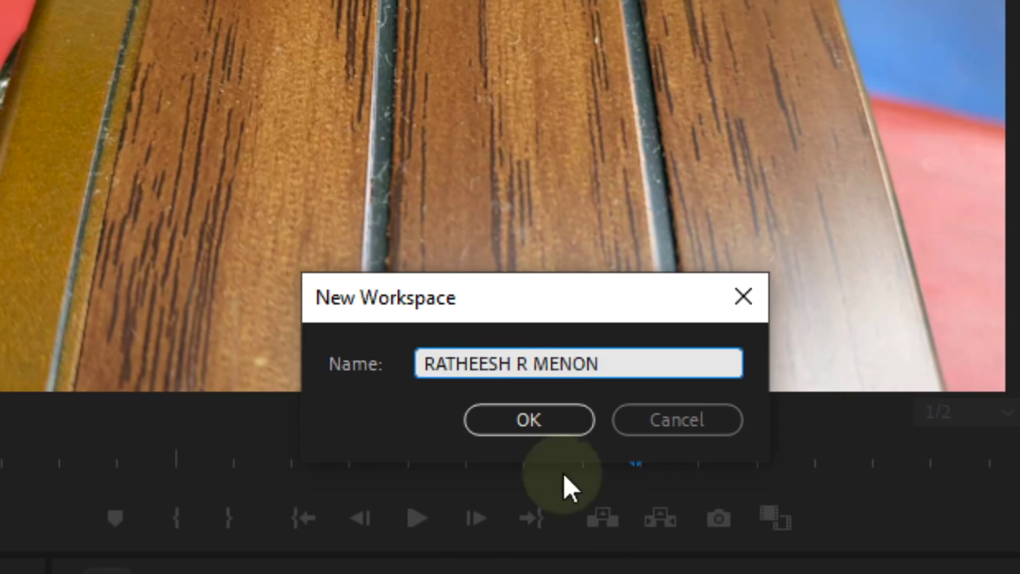
{"action": "left_click", "coordinate": [534, 426]}
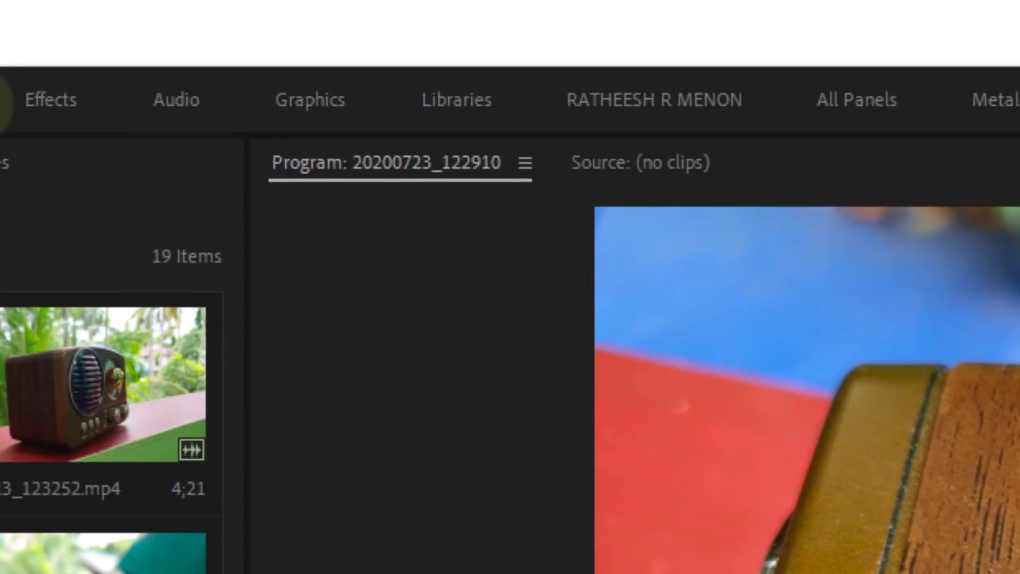
{"action": "left_click", "coordinate": [674, 103]}
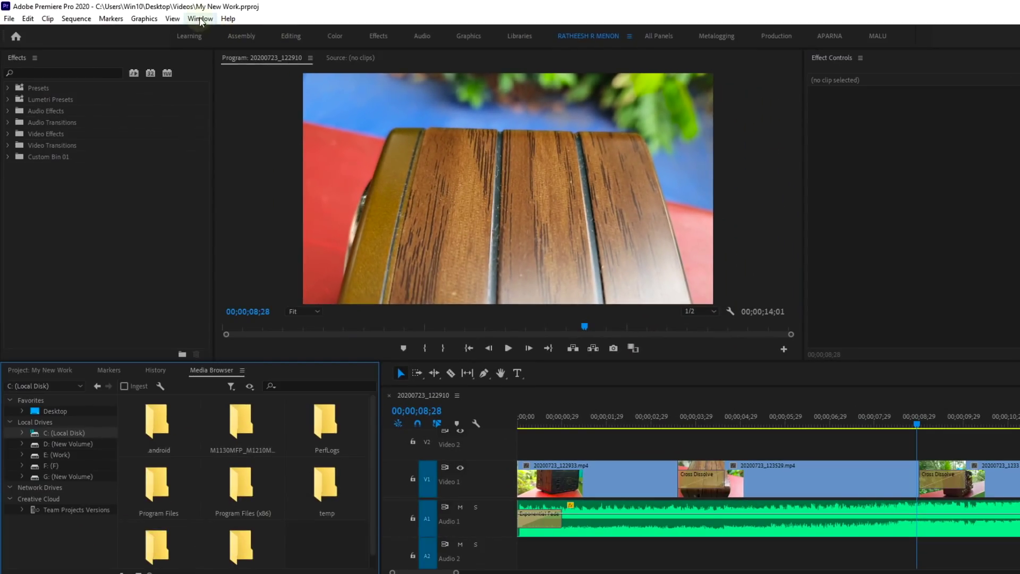
View the available workspaces and the workspace management commands
{"action": "left_click", "coordinate": [201, 20]}
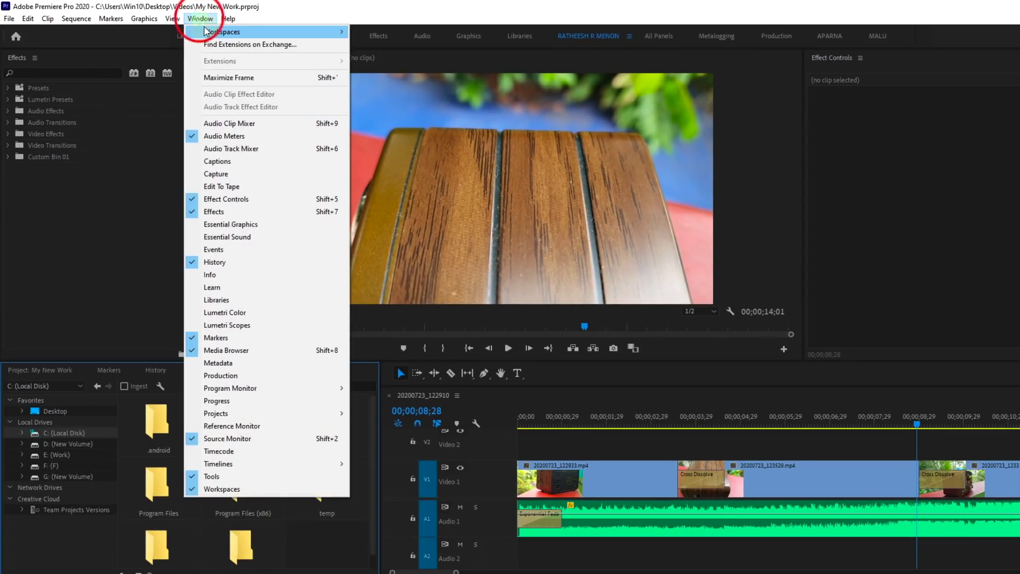
{"action": "mouse_move", "coordinate": [228, 32]}
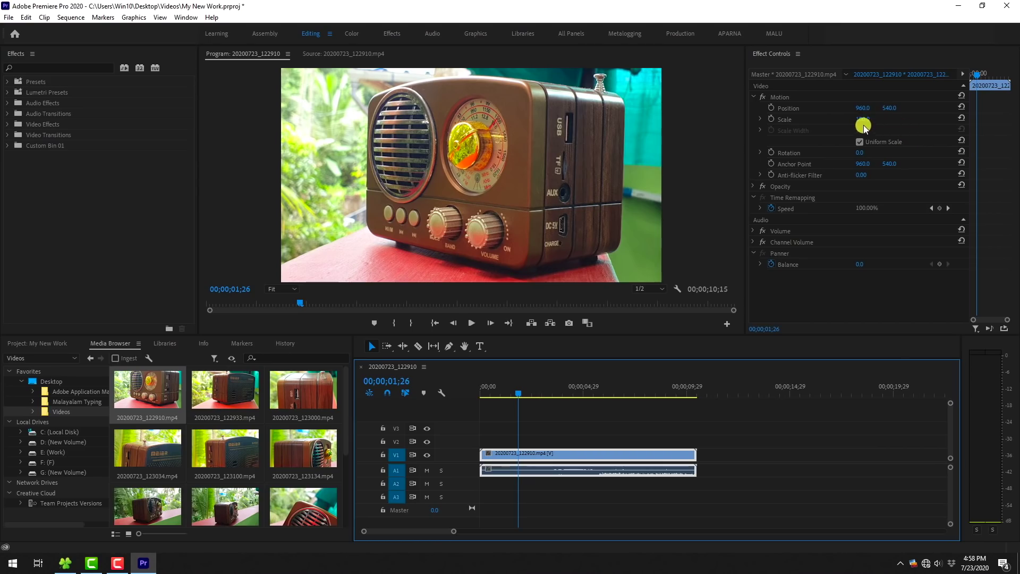
Adjust the Scale of the selected 20200723_122910.mp4 clip in its Motion settings
{"action": "left_click_drag", "start_coordinate": [862, 119], "coordinate": [864, 119]}
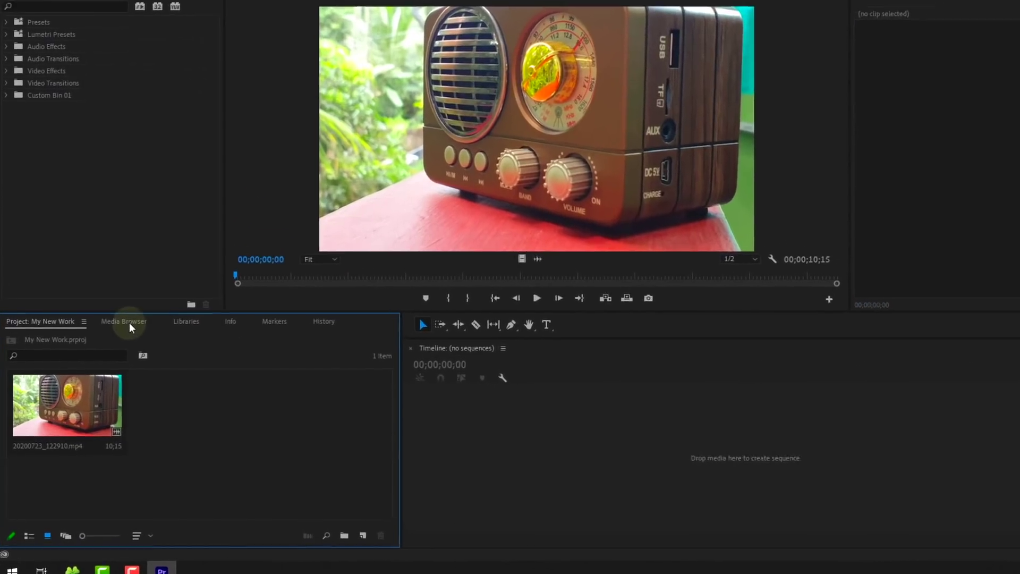
Import the 20200723_122933.mp4 clip from the Videos folder using the Media Browser
{"action": "left_click", "coordinate": [129, 322]}
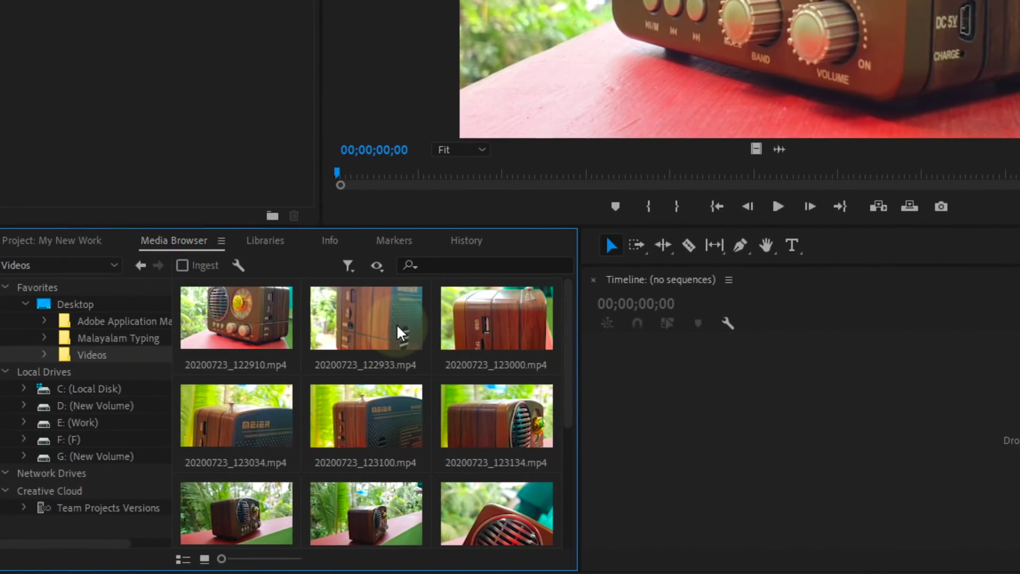
{"action": "right_click", "coordinate": [366, 316]}
{"action": "left_click", "coordinate": [389, 338]}
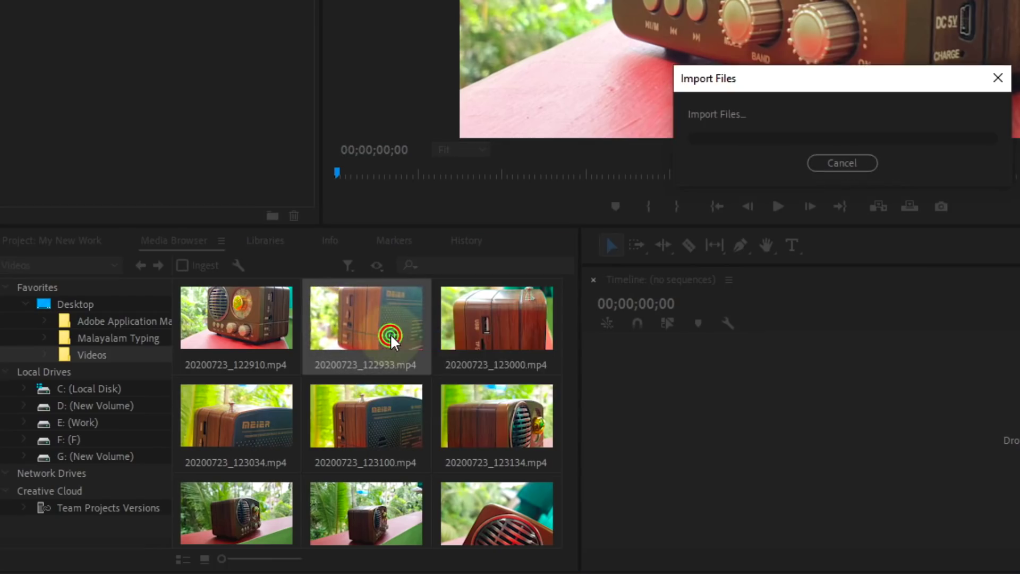
Select the range of video clips ending with 20200723_123825 in the Videos folder and import them together
{"action": "left_click", "coordinate": [206, 235]}
{"action": "left_click", "coordinate": [384, 399]}
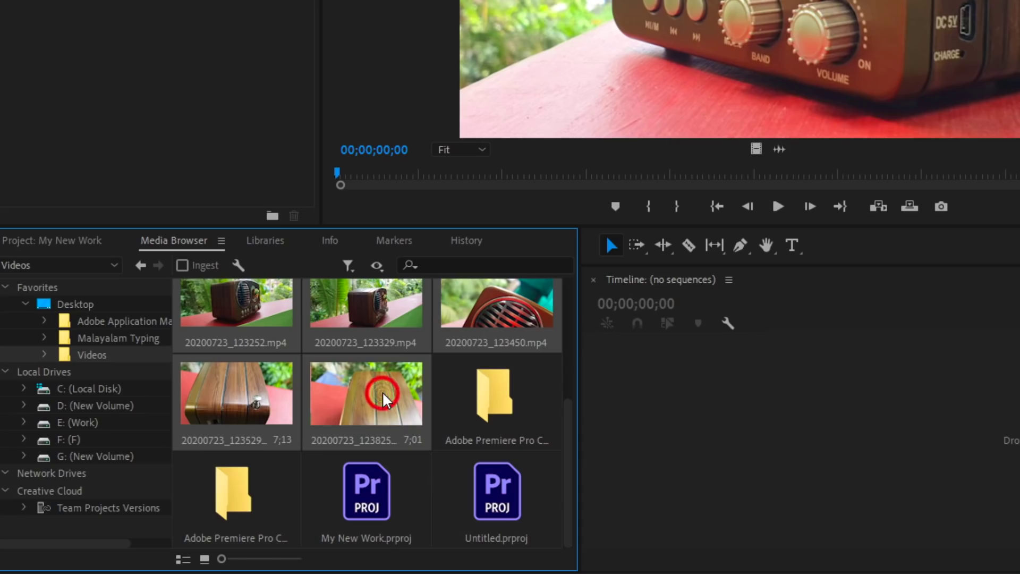
{"action": "right_click", "coordinate": [383, 398]}
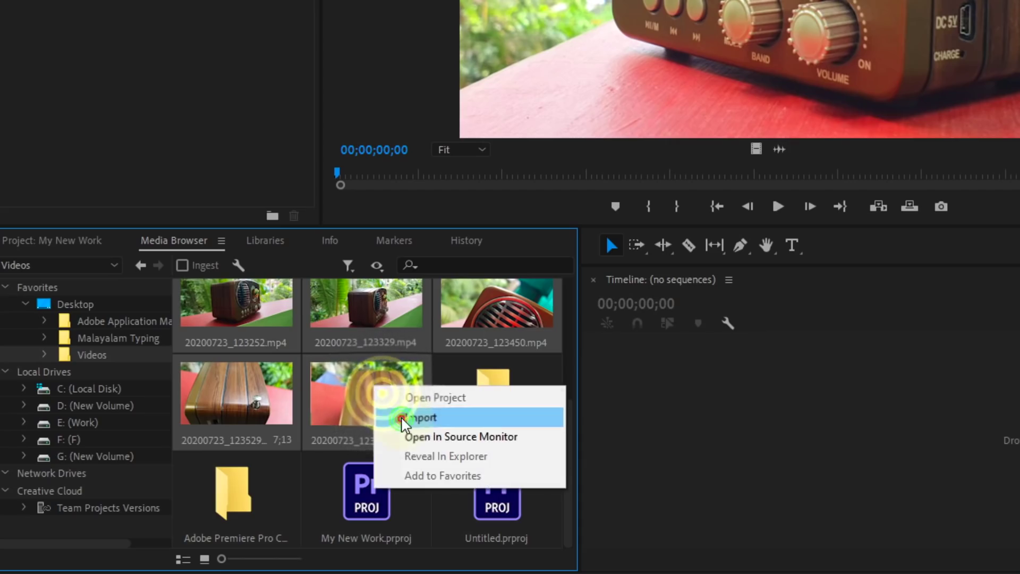
{"action": "left_click", "coordinate": [402, 417]}
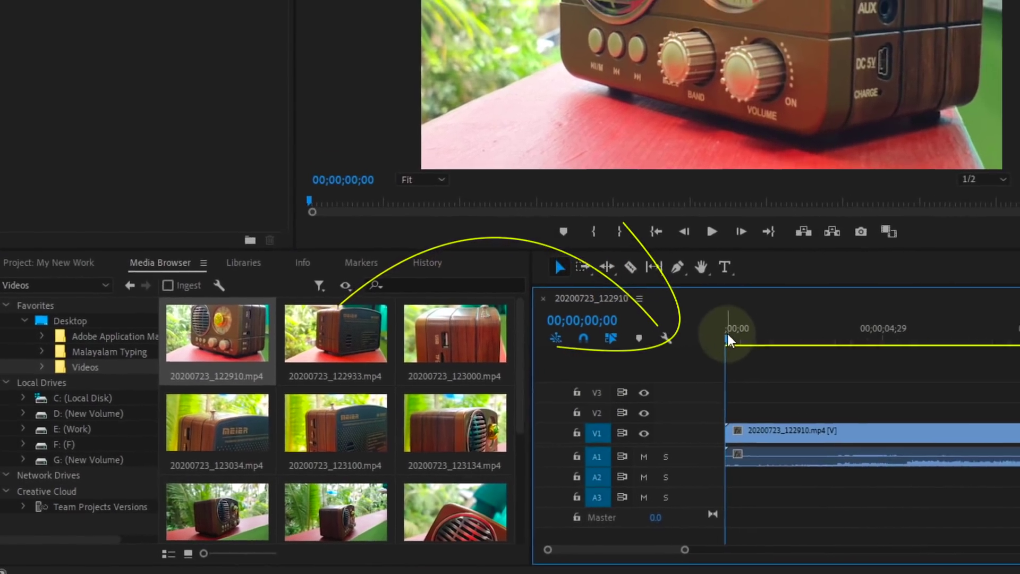
Scrub through the sequence to 00;00;01;26 and select the 20200723_122910.mp4 clip to display its effect controls
{"action": "left_click", "coordinate": [797, 321]}
{"action": "left_click_drag", "start_coordinate": [703, 344], "coordinate": [846, 374]}
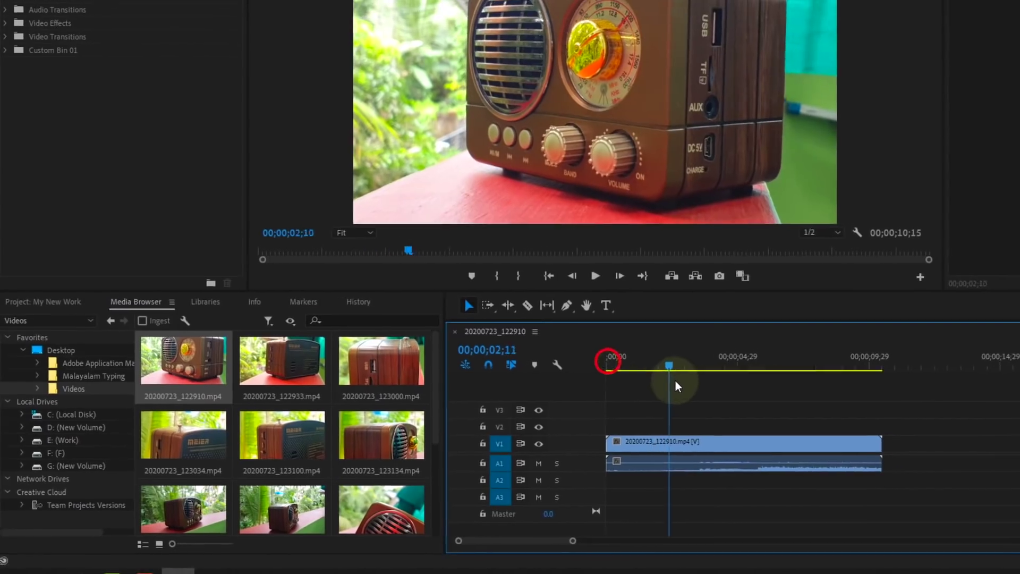
{"action": "left_click_drag", "start_coordinate": [652, 396], "coordinate": [521, 438]}
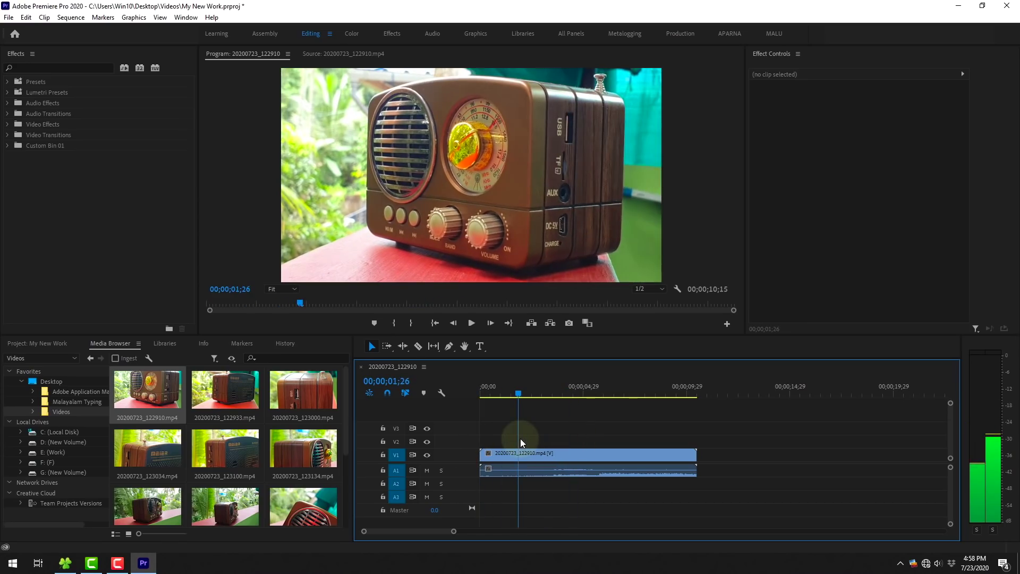
{"action": "left_click", "coordinate": [508, 451]}
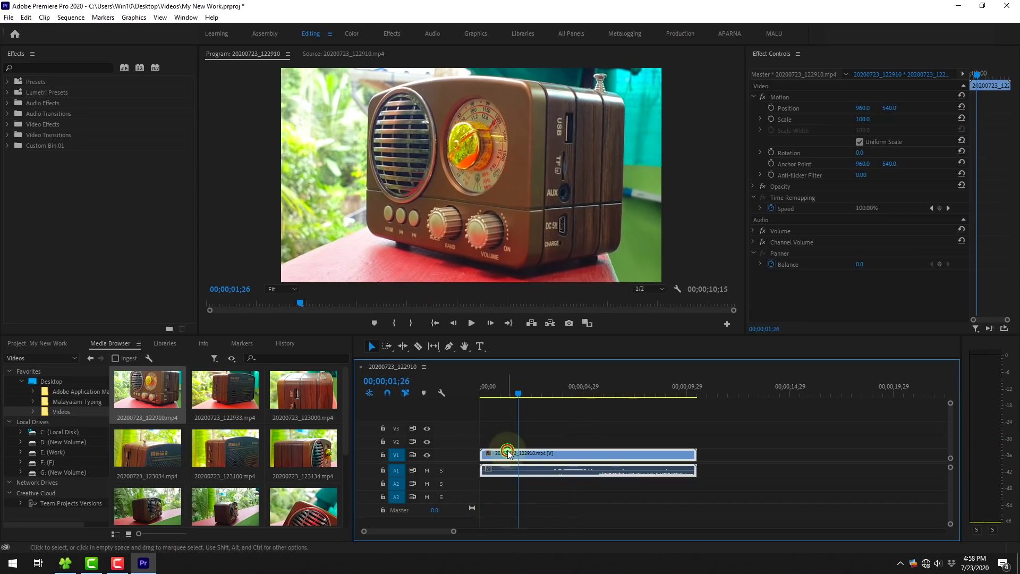